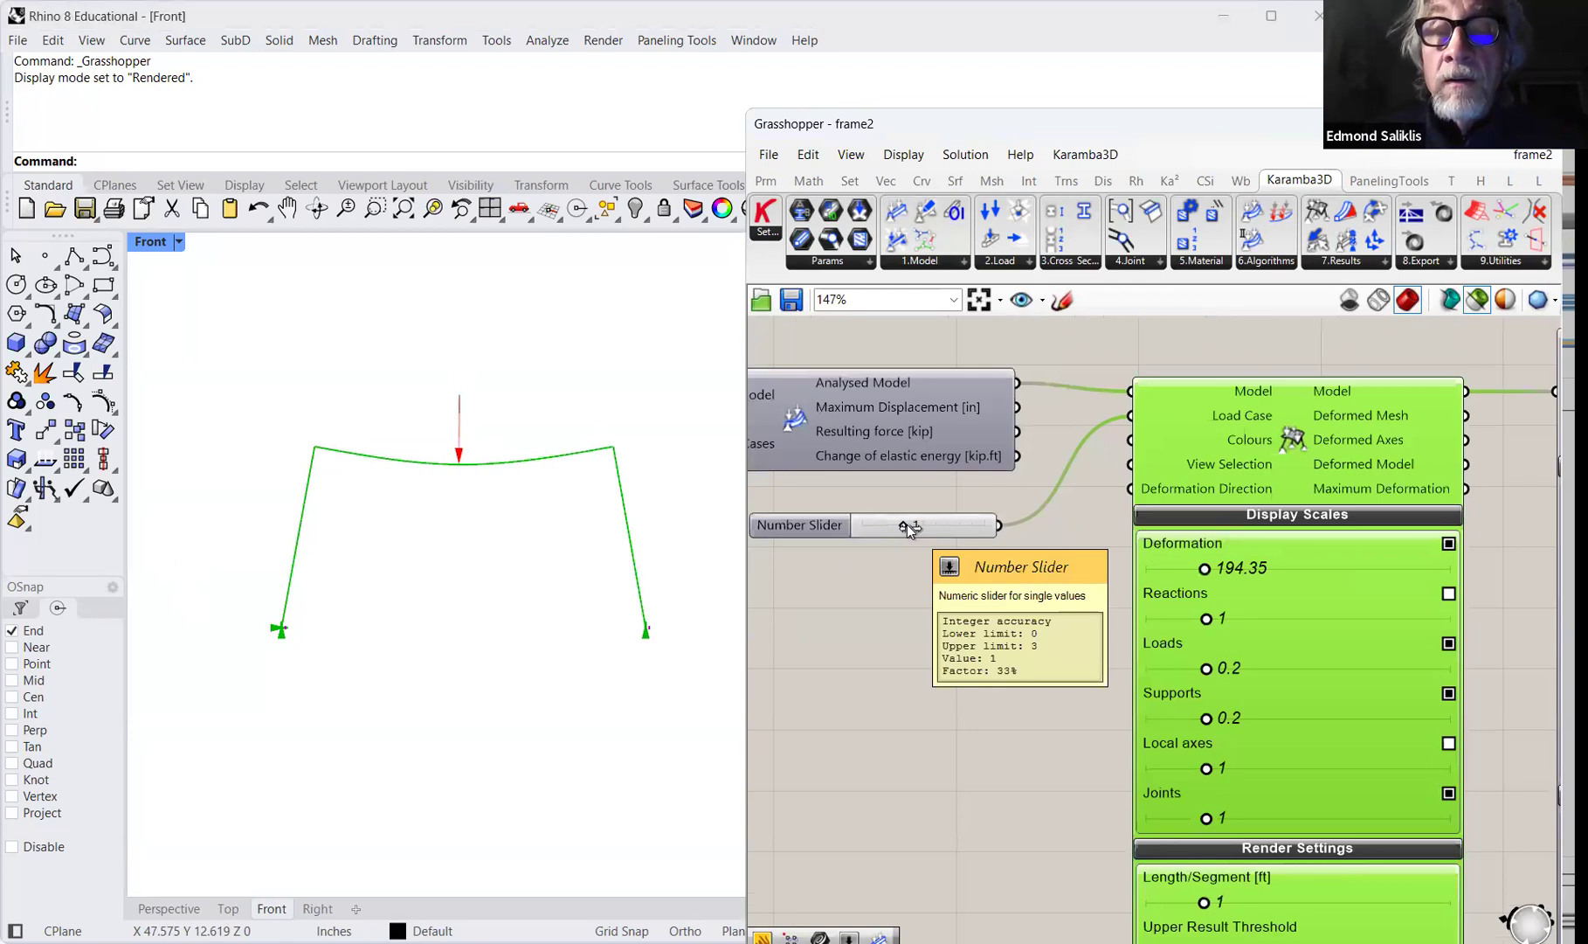
# Show load case 0 and try Lateral Load % values of 0.4 and 0.3, restoring it to 0.5.
pyautogui.moveTo(907, 523); pyautogui.dragTo(864, 524)
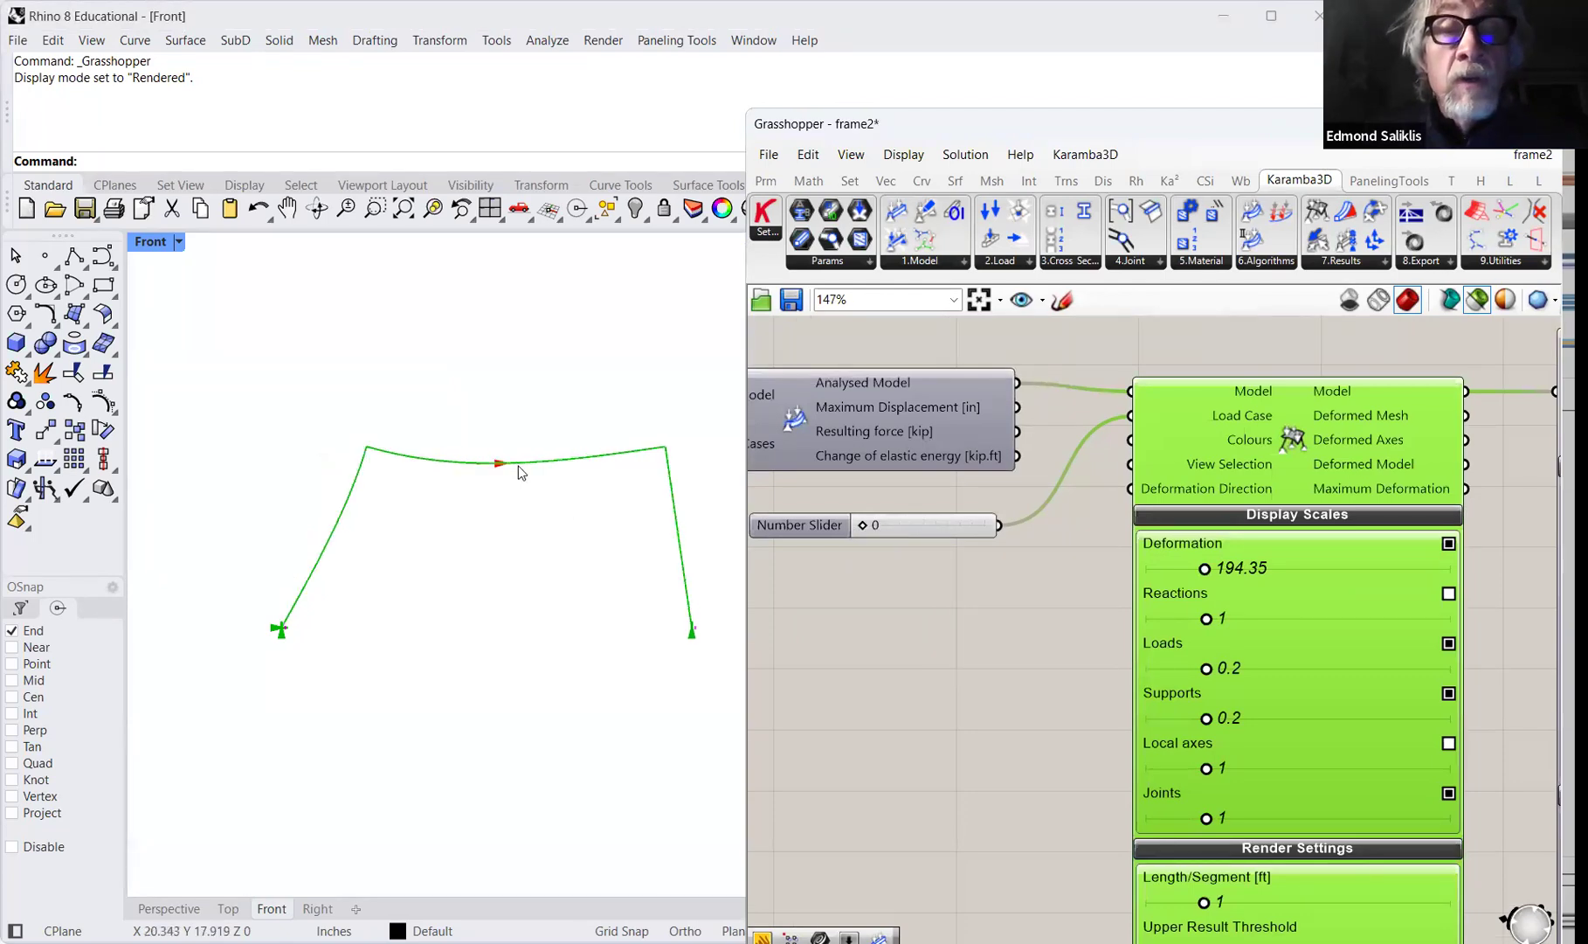
pyautogui.moveTo(924, 573); pyautogui.dragTo(1097, 615, button='right')
pyautogui.moveTo(997, 556); pyautogui.dragTo(1204, 625, button='right')
pyautogui.scroll(-2, 1204, 626)
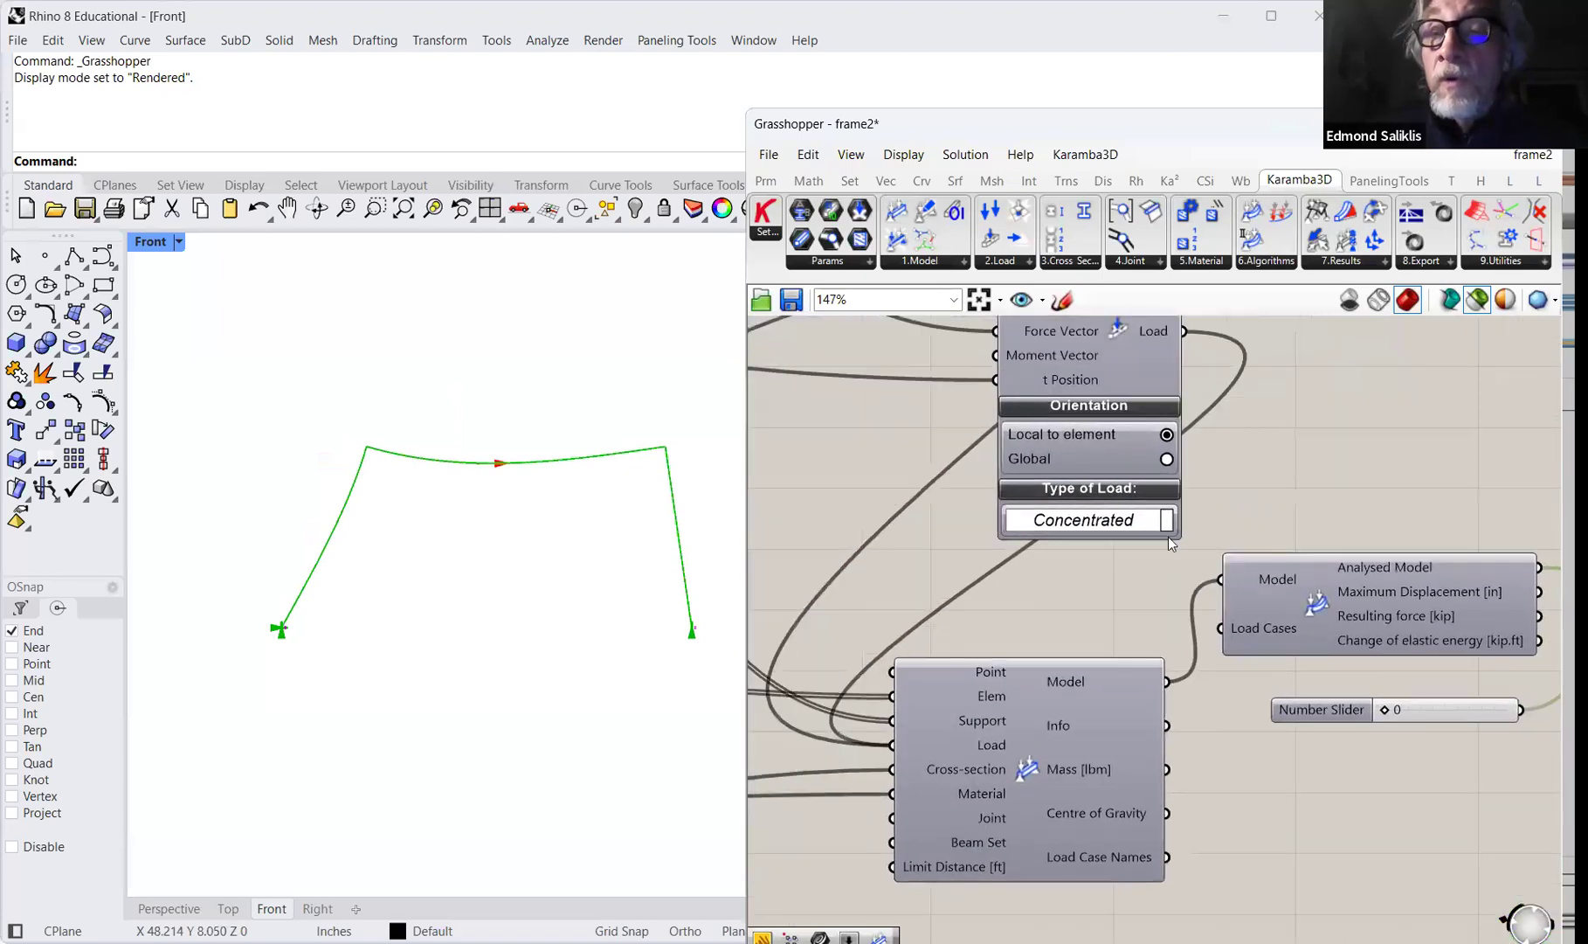
pyautogui.moveTo(924, 553); pyautogui.dragTo(1478, 694, button='right')
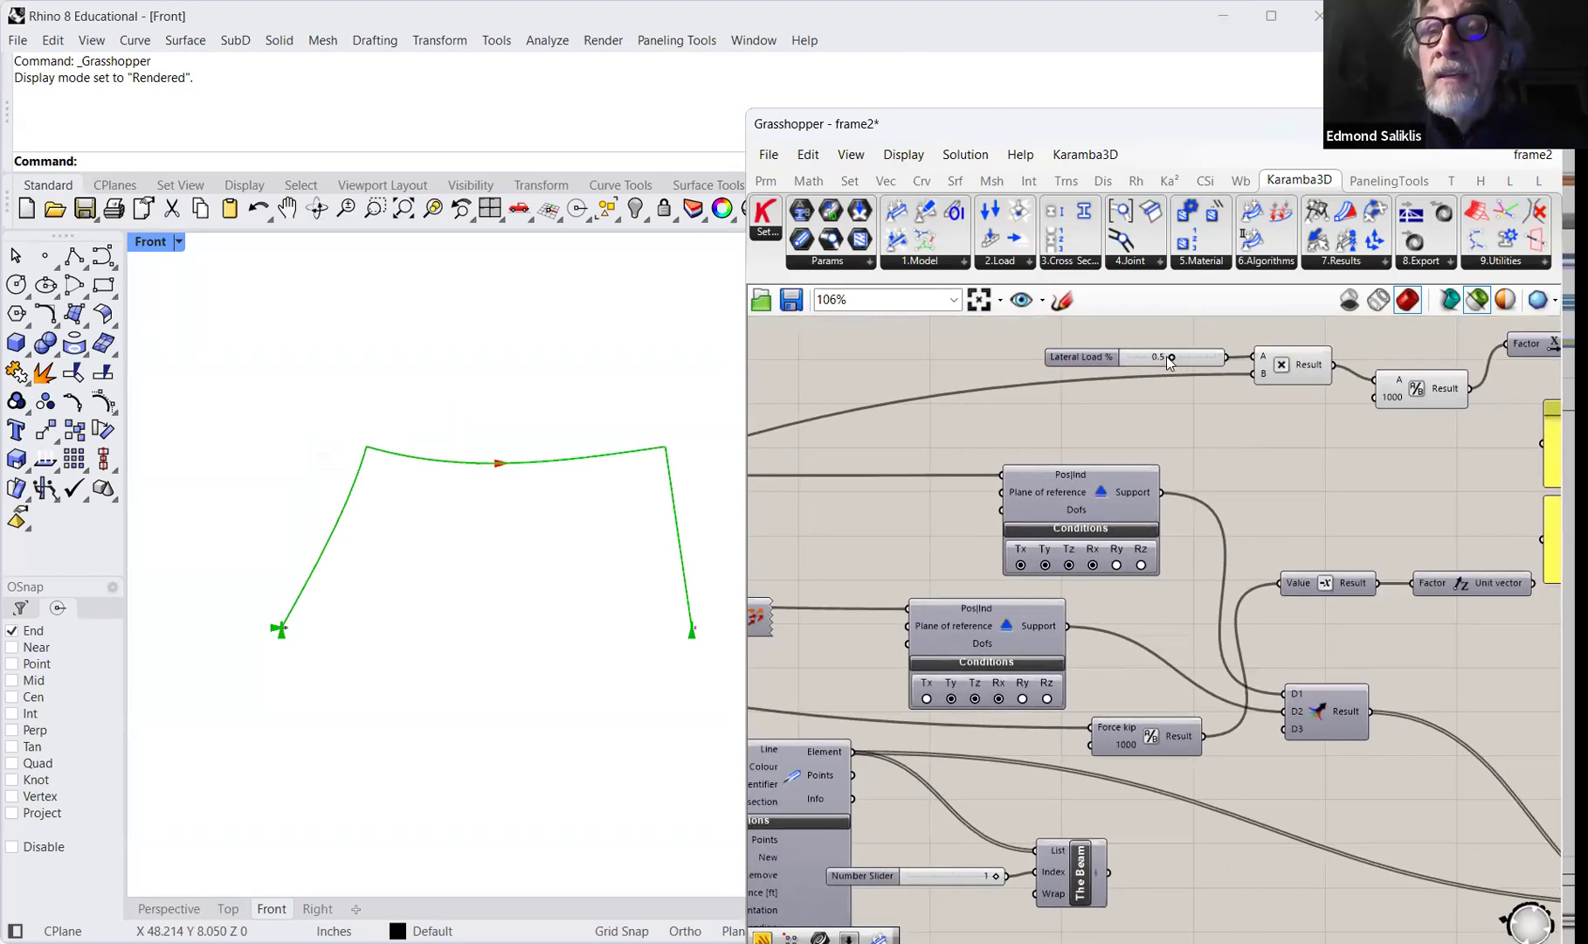
pyautogui.scroll(3, 1175, 359)
pyautogui.moveTo(1173, 360); pyautogui.dragTo(1159, 361)
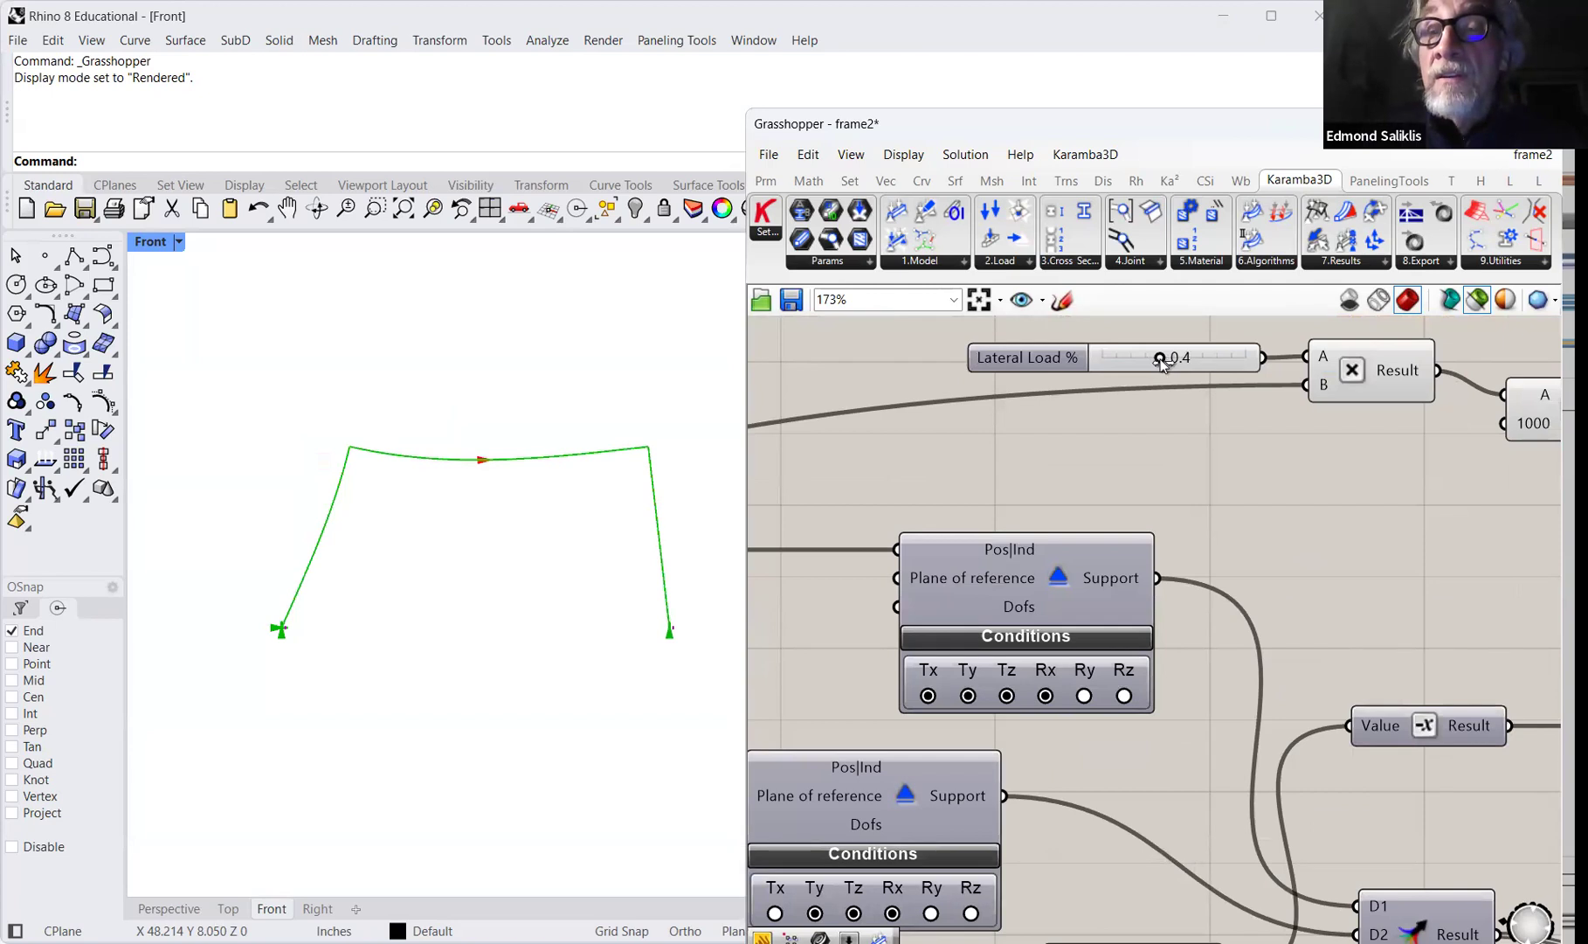
pyautogui.moveTo(1162, 364); pyautogui.dragTo(1147, 364)
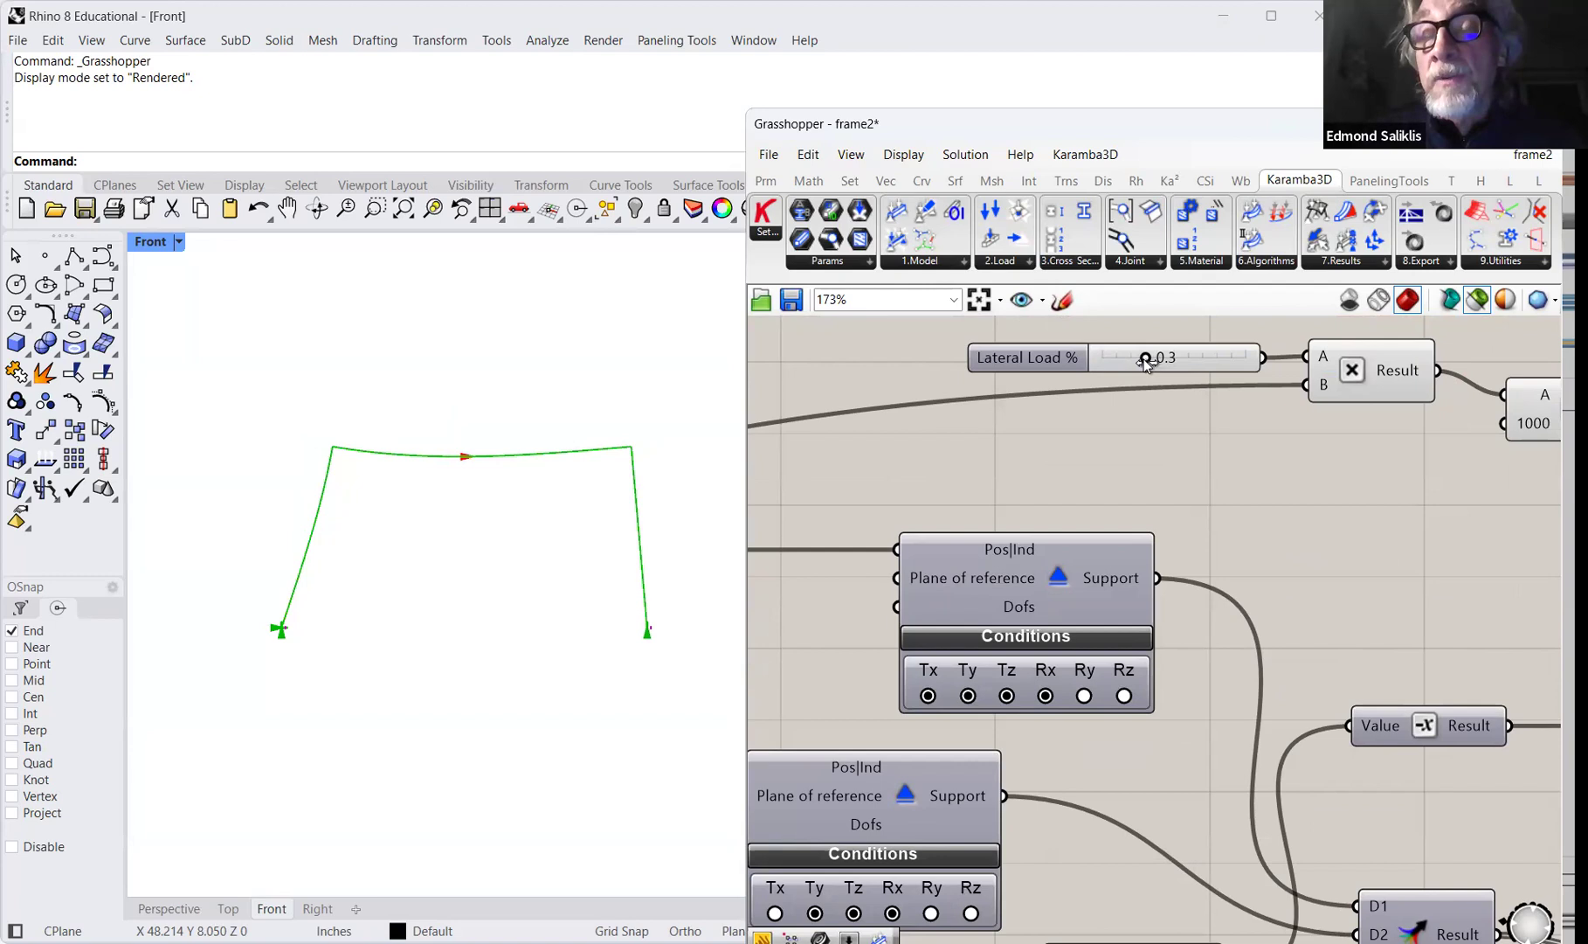
pyautogui.moveTo(1148, 363); pyautogui.dragTo(1171, 364)
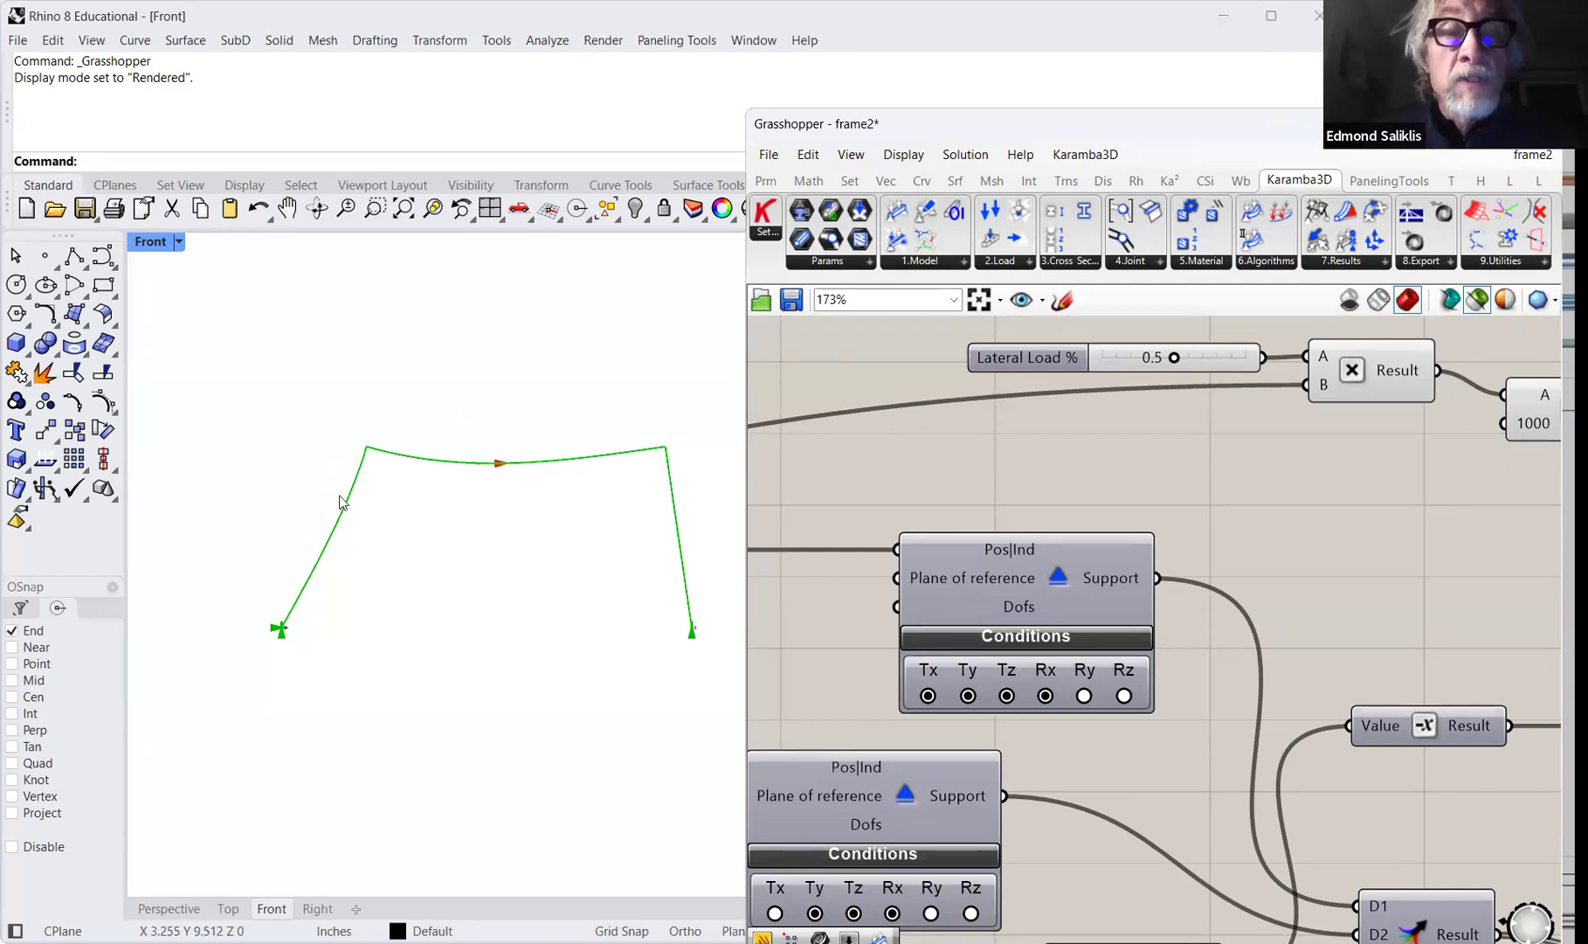
# Set the load case number slider feeding the Model View component to 1 to show the vertical load's deflected shape.
pyautogui.moveTo(1265, 570); pyautogui.dragTo(1118, 465, button='right')
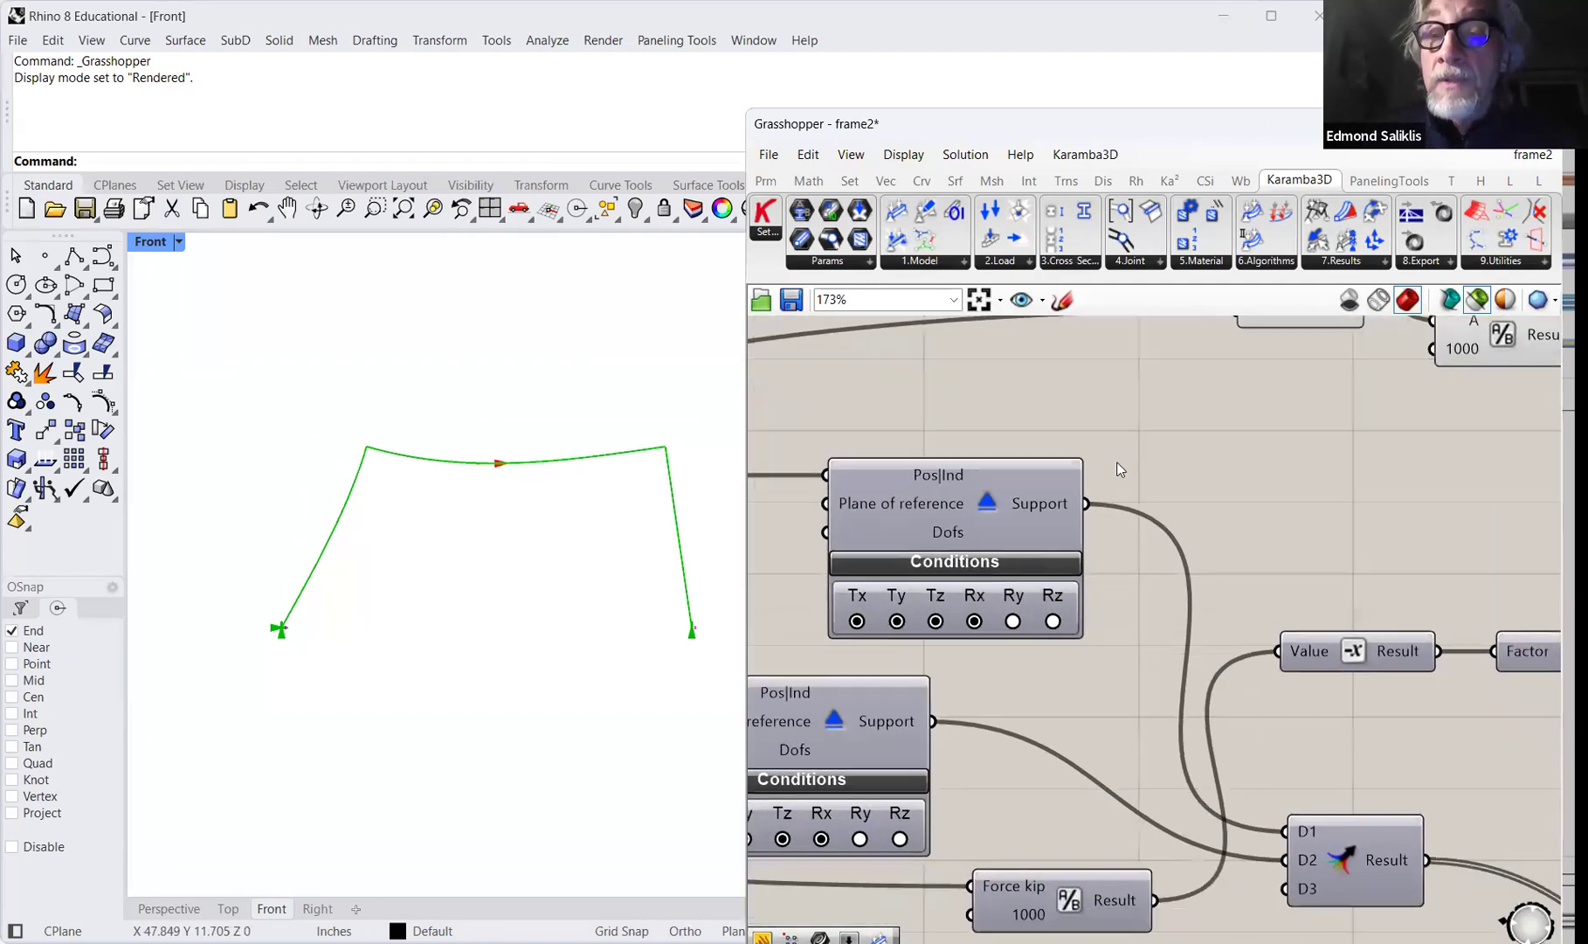
pyautogui.moveTo(1457, 686); pyautogui.dragTo(1149, 578, button='right')
pyautogui.moveTo(1486, 564)
pyautogui.mouseDown(button='right')
pyautogui.moveTo(1210, 604)
pyautogui.moveTo(963, 543)
pyautogui.mouseUp(button='right')
pyautogui.moveTo(964, 661); pyautogui.dragTo(937, 748, button='right')
pyautogui.moveTo(911, 599); pyautogui.dragTo(858, 601, button='right')
pyautogui.moveTo(1155, 603); pyautogui.dragTo(1054, 575, button='right')
pyautogui.scroll(-1, 1054, 575)
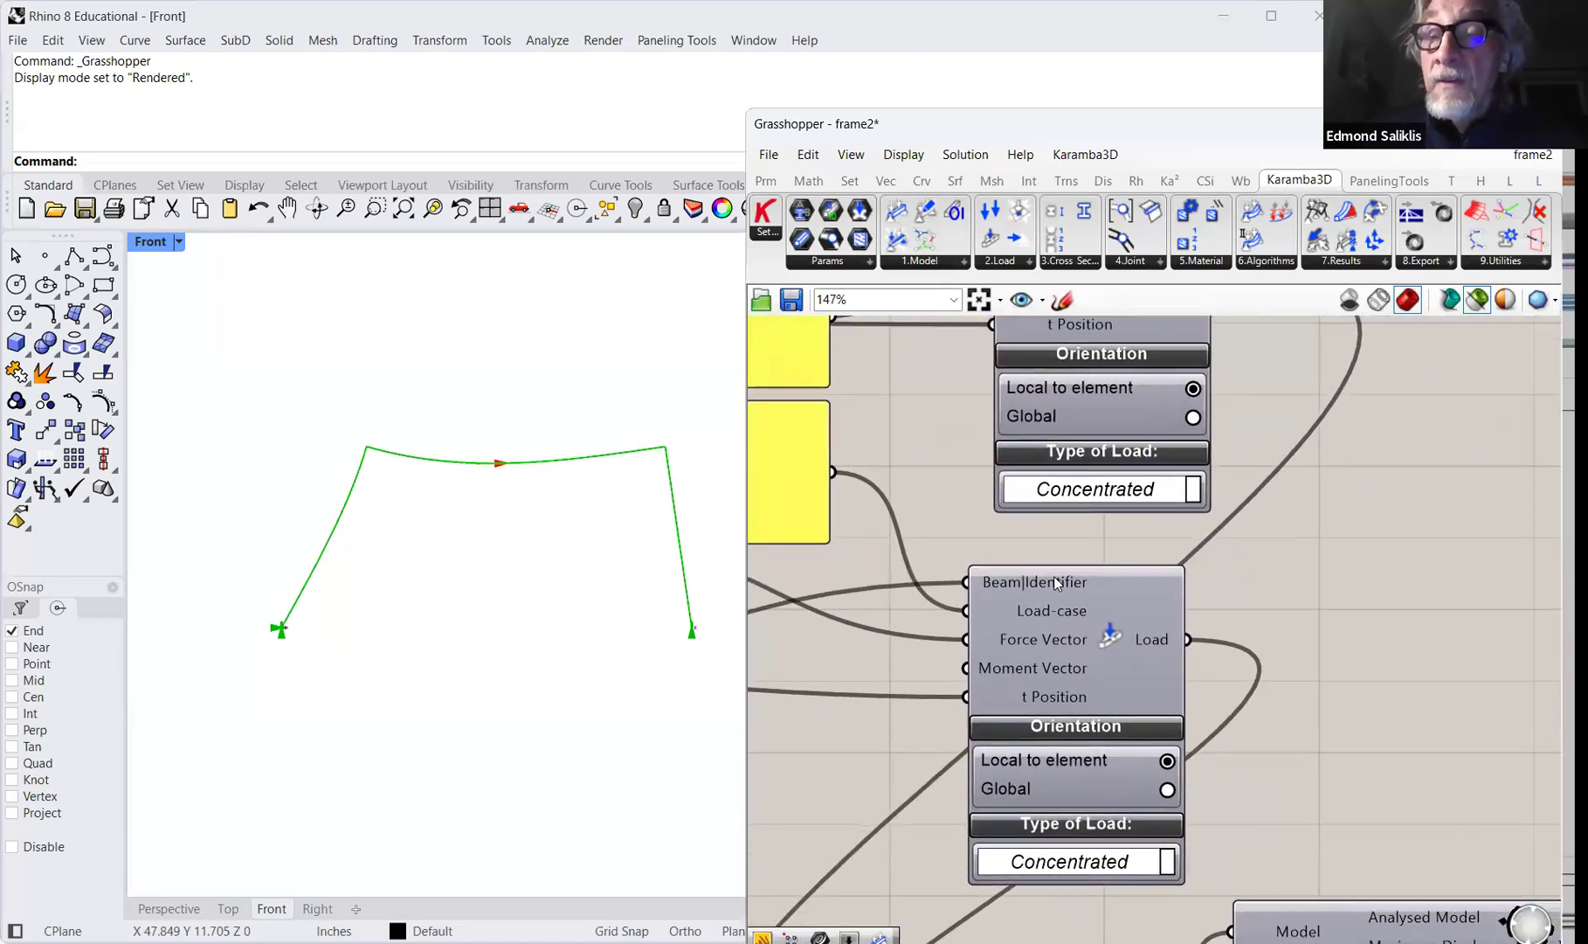
pyautogui.scroll(-1, 1184, 616)
pyautogui.moveTo(1306, 619); pyautogui.dragTo(1013, 446, button='right')
pyautogui.moveTo(1152, 861); pyautogui.dragTo(1071, 606, button='right')
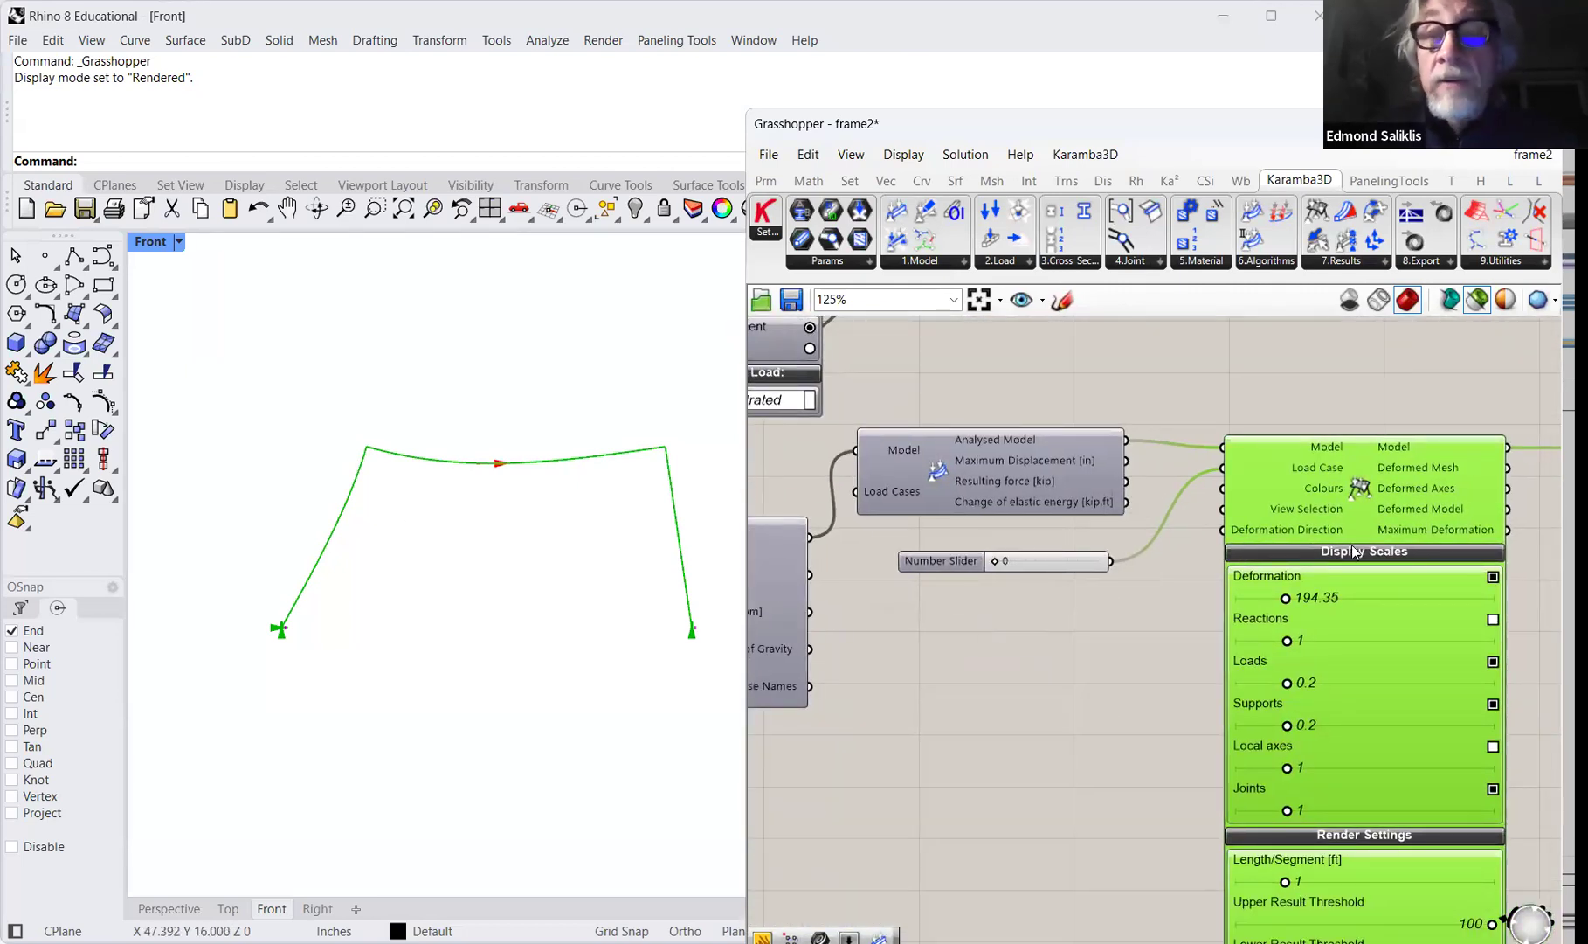
pyautogui.moveTo(1066, 461)
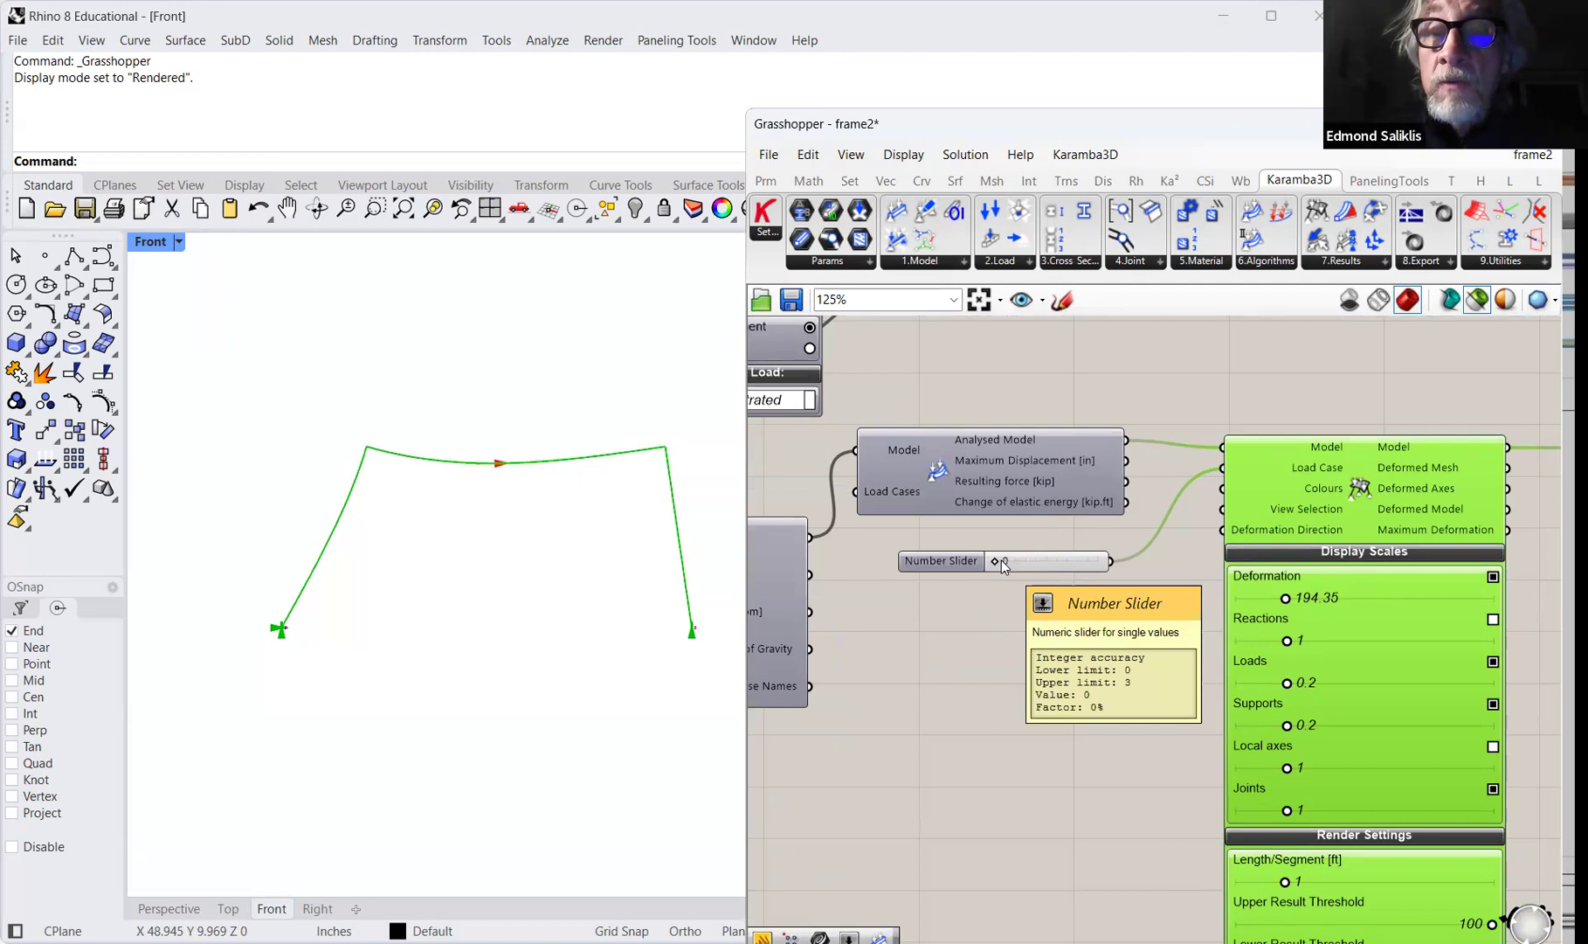
pyautogui.moveTo(998, 560); pyautogui.dragTo(1019, 564)
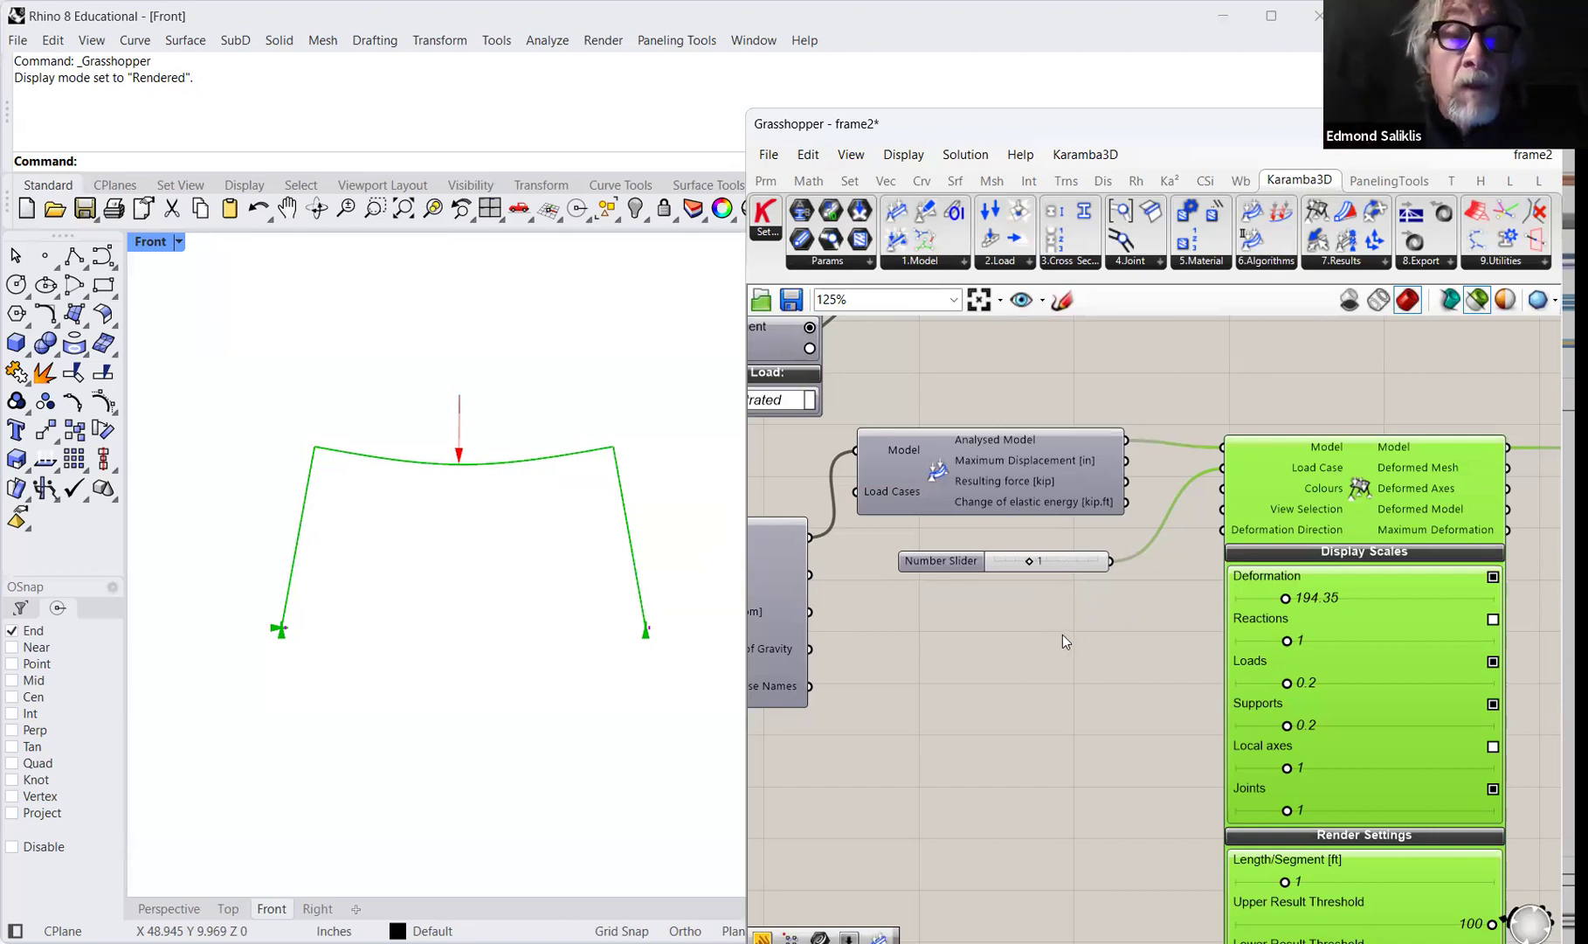
# Display the My moment diagram from the Beam View component and compare it for load case 0 and load case 1.
pyautogui.moveTo(1091, 649); pyautogui.dragTo(704, 636, button='right')
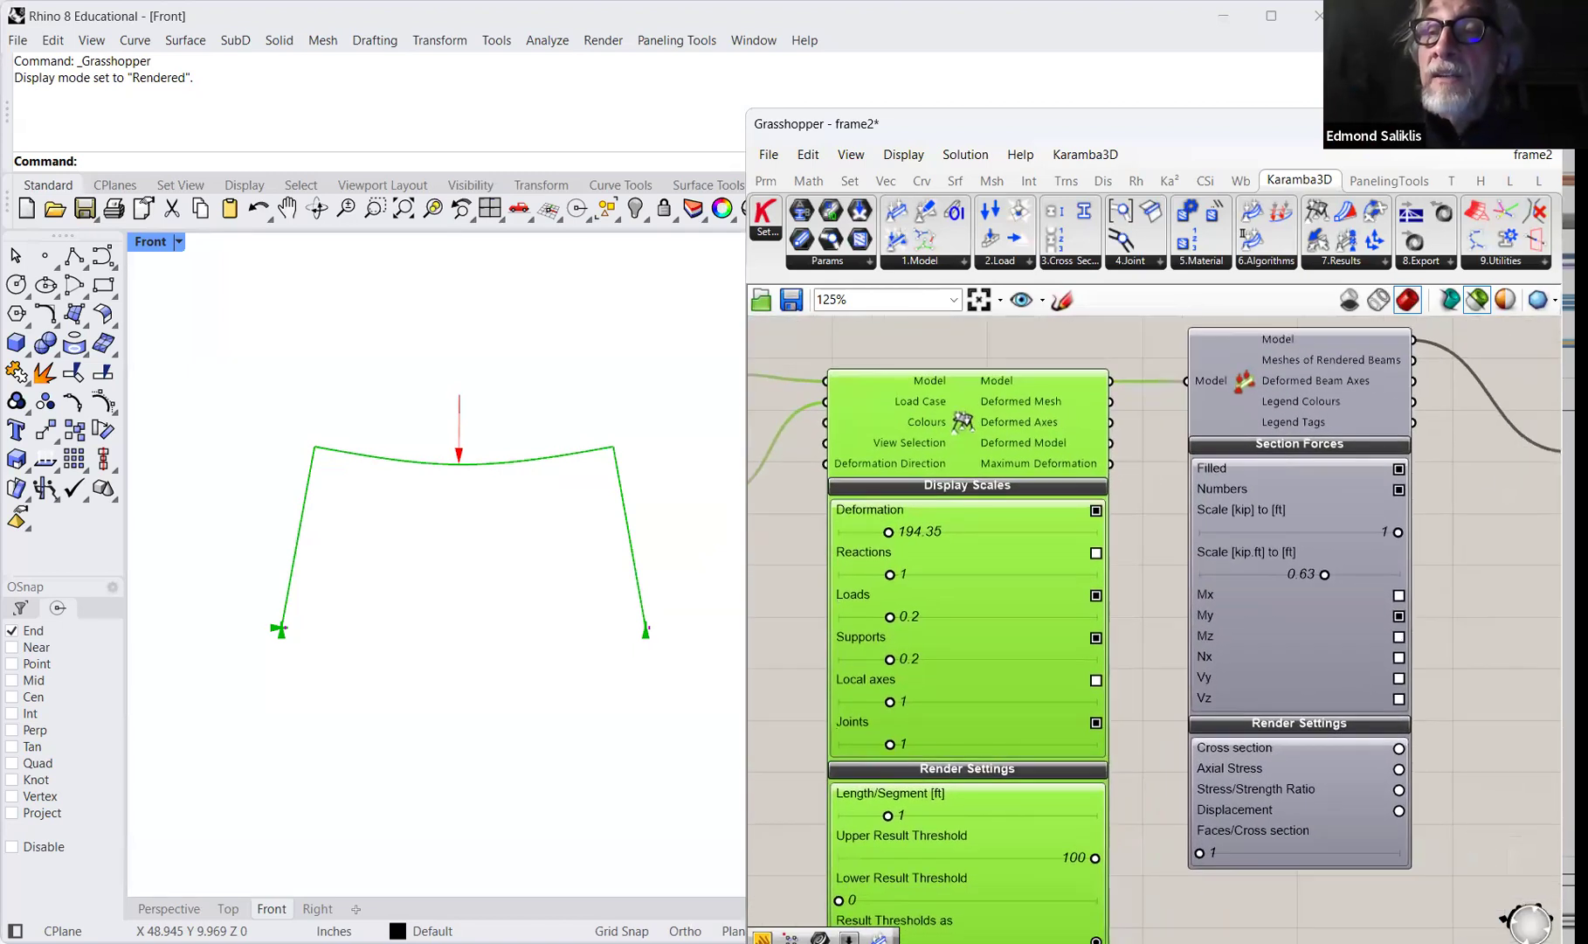
pyautogui.click(1307, 391)
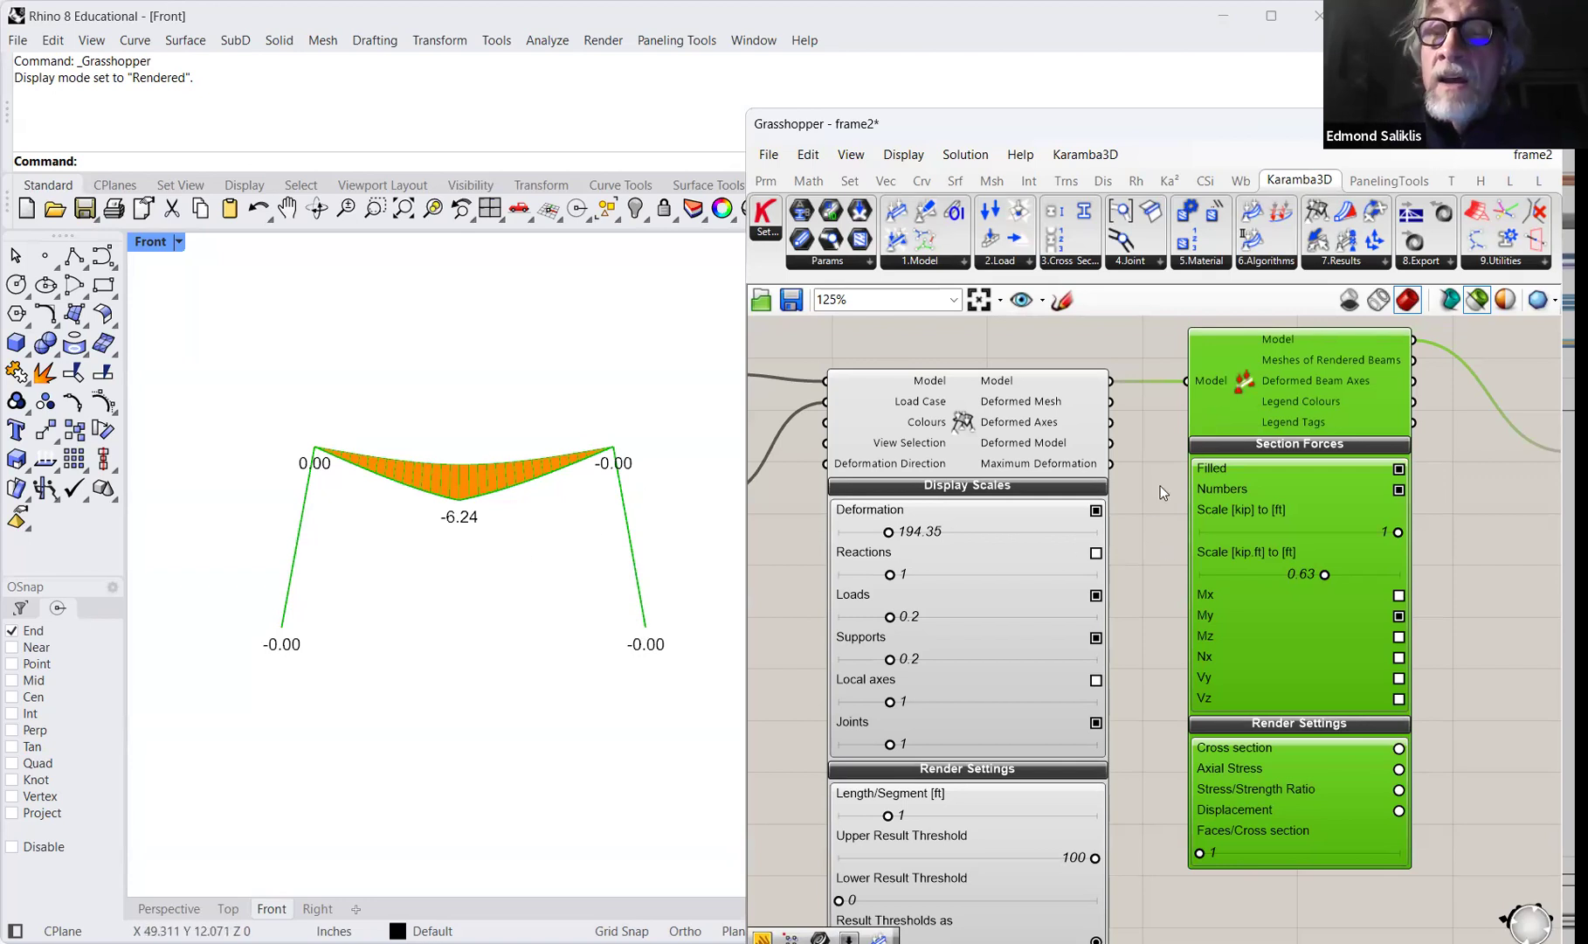
pyautogui.moveTo(1162, 499); pyautogui.dragTo(1243, 492, button='right')
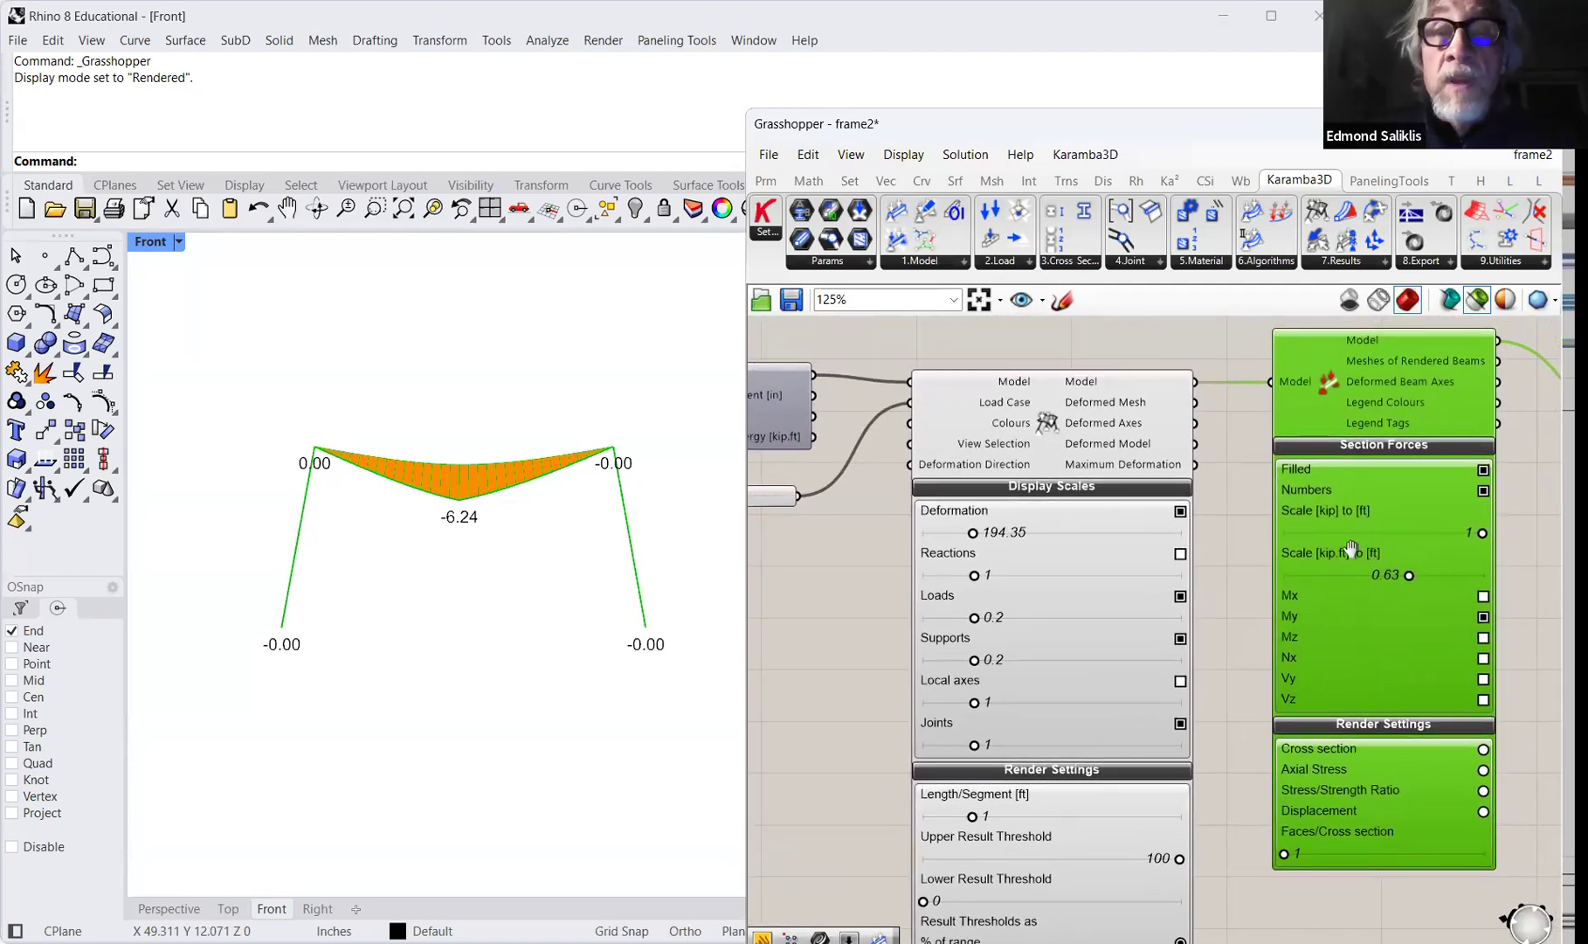
pyautogui.moveTo(1309, 545); pyautogui.dragTo(1425, 536, button='right')
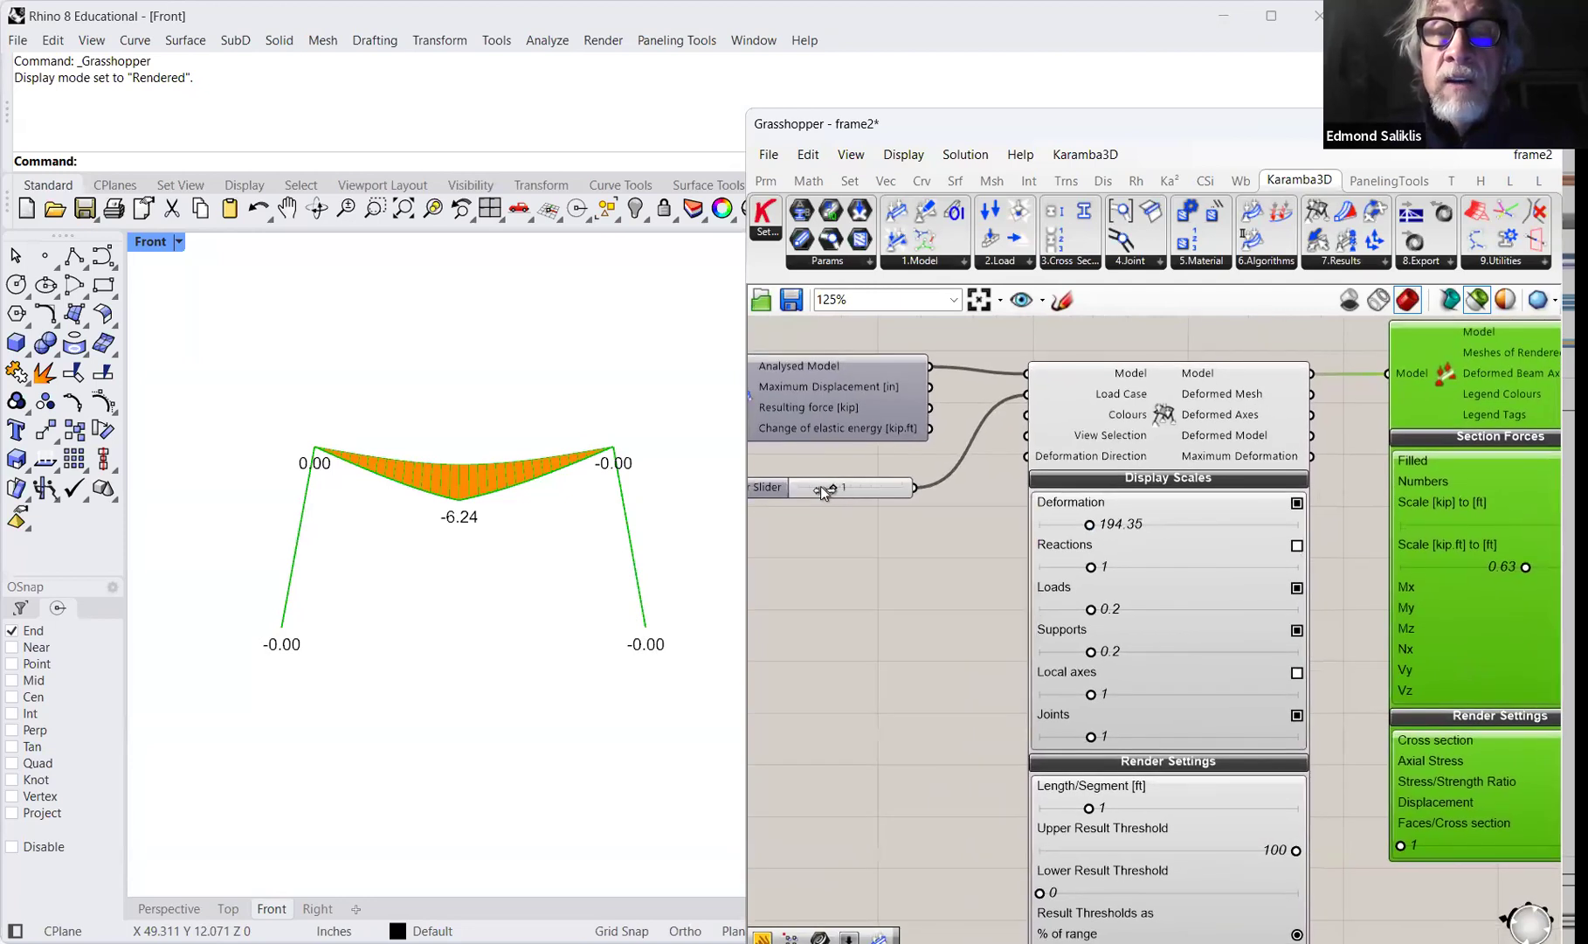
pyautogui.moveTo(835, 485); pyautogui.dragTo(814, 485)
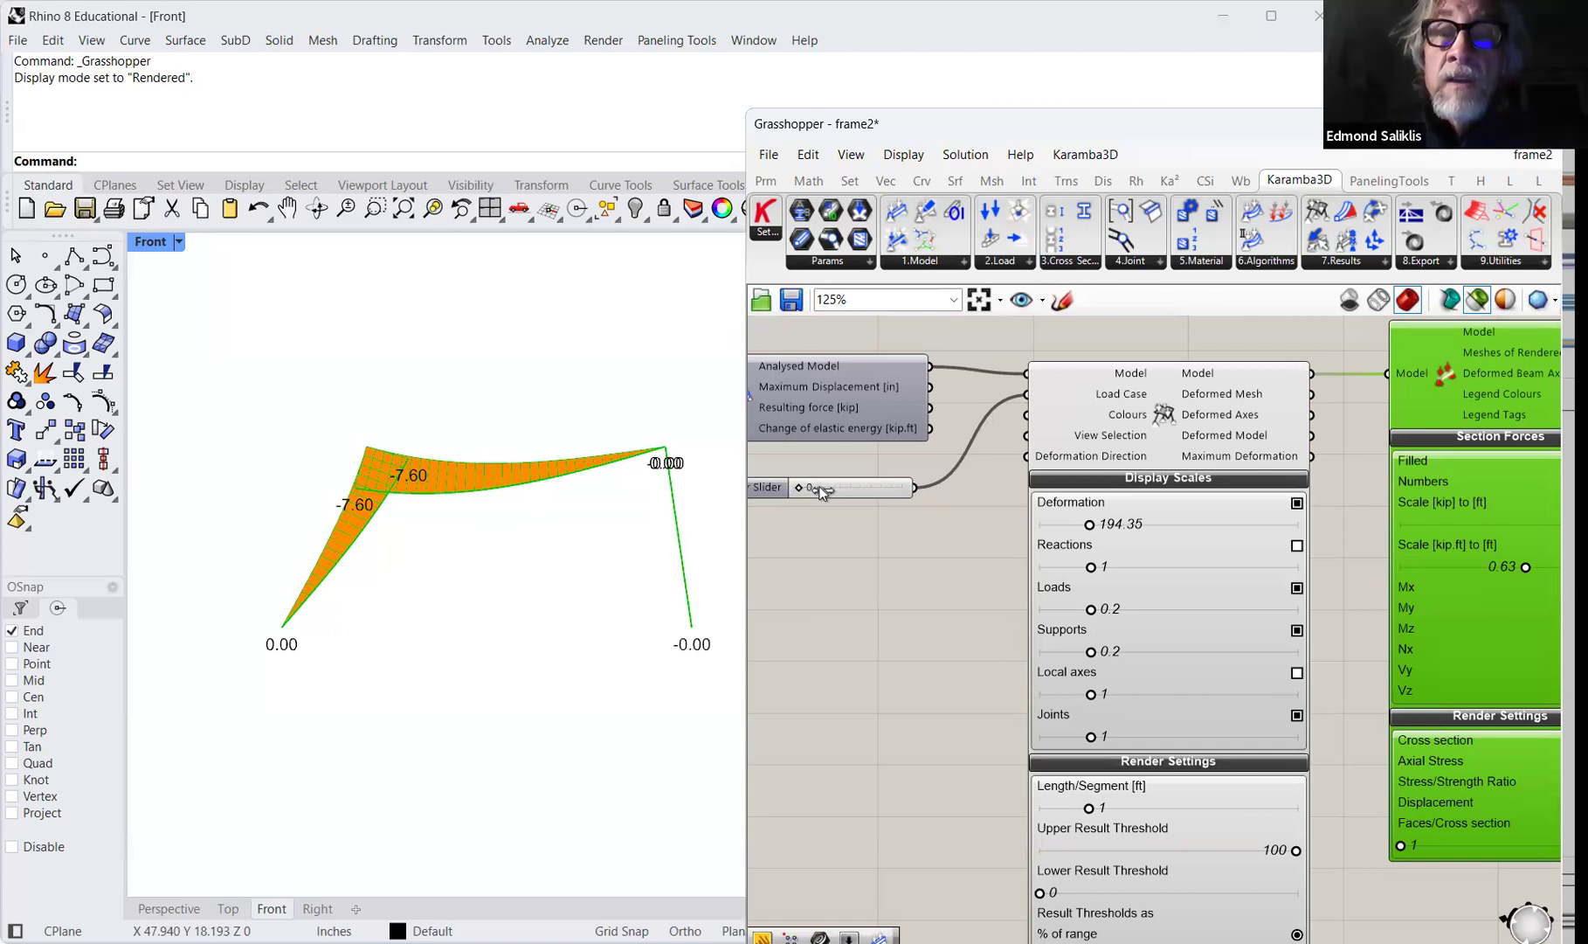
pyautogui.moveTo(802, 491); pyautogui.dragTo(826, 491)
# Turn on the Tx restraint in the lower Support component so the frame's roller is held horizontally.
pyautogui.moveTo(908, 578)
pyautogui.mouseDown(button='right')
pyautogui.moveTo(1021, 577)
pyautogui.moveTo(1147, 705)
pyautogui.moveTo(1332, 760)
pyautogui.mouseUp(button='right')
pyautogui.moveTo(968, 550)
pyautogui.mouseDown(button='right')
pyautogui.moveTo(1102, 596)
pyautogui.moveTo(1196, 695)
pyautogui.mouseUp(button='right')
pyautogui.moveTo(1090, 551)
pyautogui.mouseDown(button='right')
pyautogui.moveTo(1315, 706)
pyautogui.moveTo(1508, 793)
pyautogui.mouseUp(button='right')
pyautogui.moveTo(1064, 493)
pyautogui.mouseDown(button='right')
pyautogui.moveTo(1203, 500)
pyautogui.moveTo(1297, 435)
pyautogui.mouseUp(button='right')
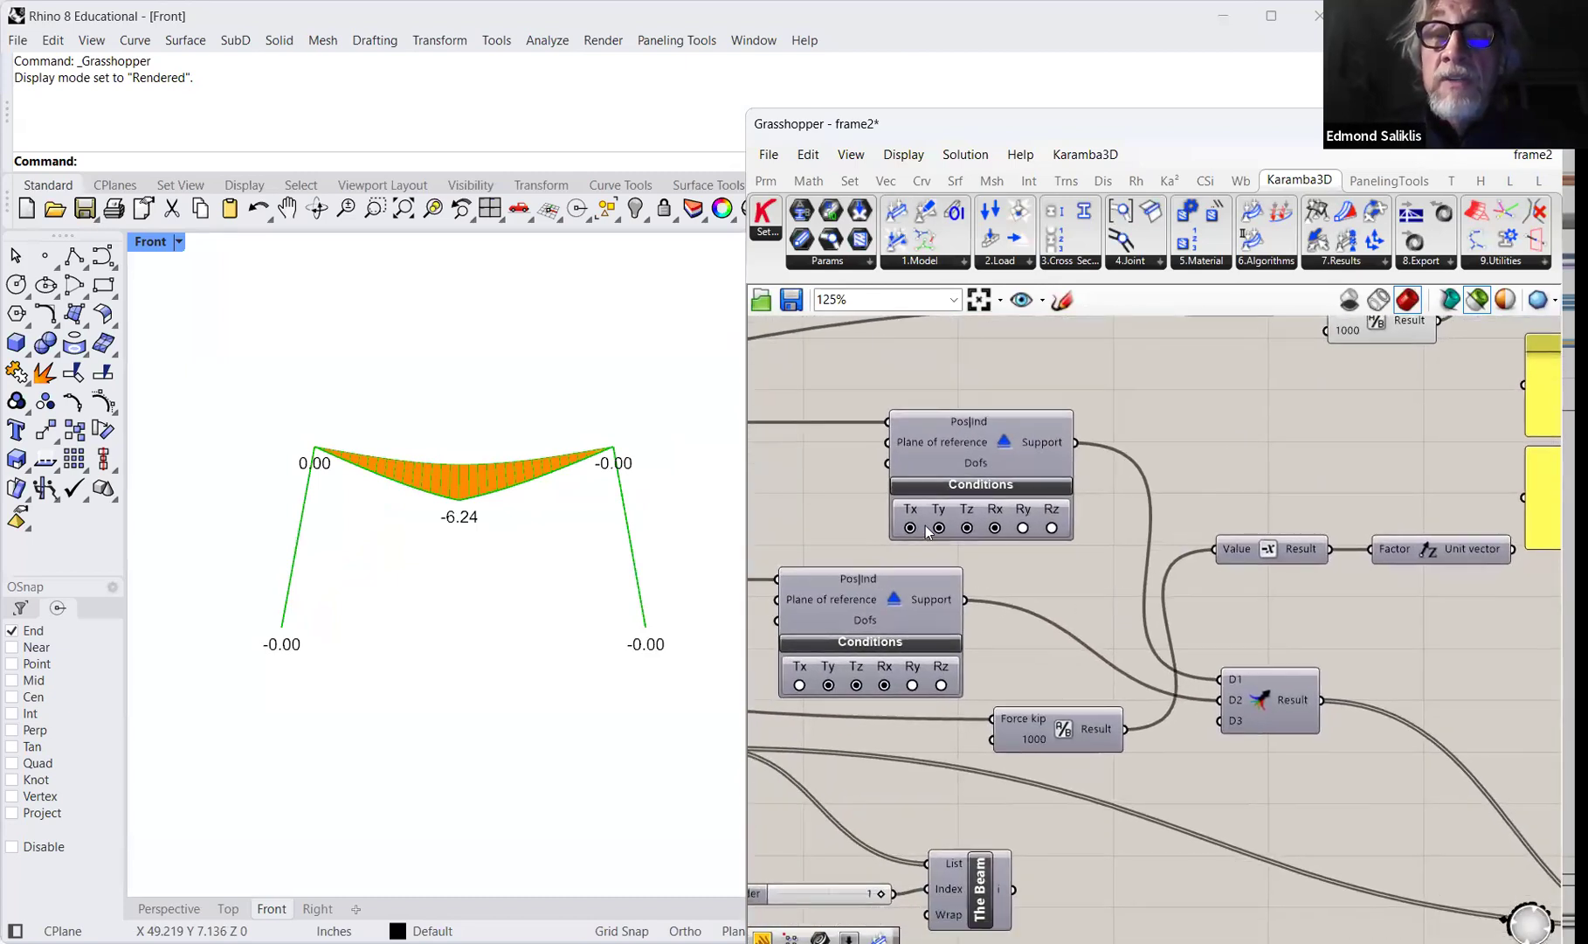
pyautogui.click(800, 686)
# Display the pinned frame's deflected shape from the Model View component and set its Deformation scale to 642.74.
pyautogui.moveTo(1503, 865); pyautogui.dragTo(742, 587, button='right')
pyautogui.moveTo(1383, 711); pyautogui.dragTo(642, 657, button='right')
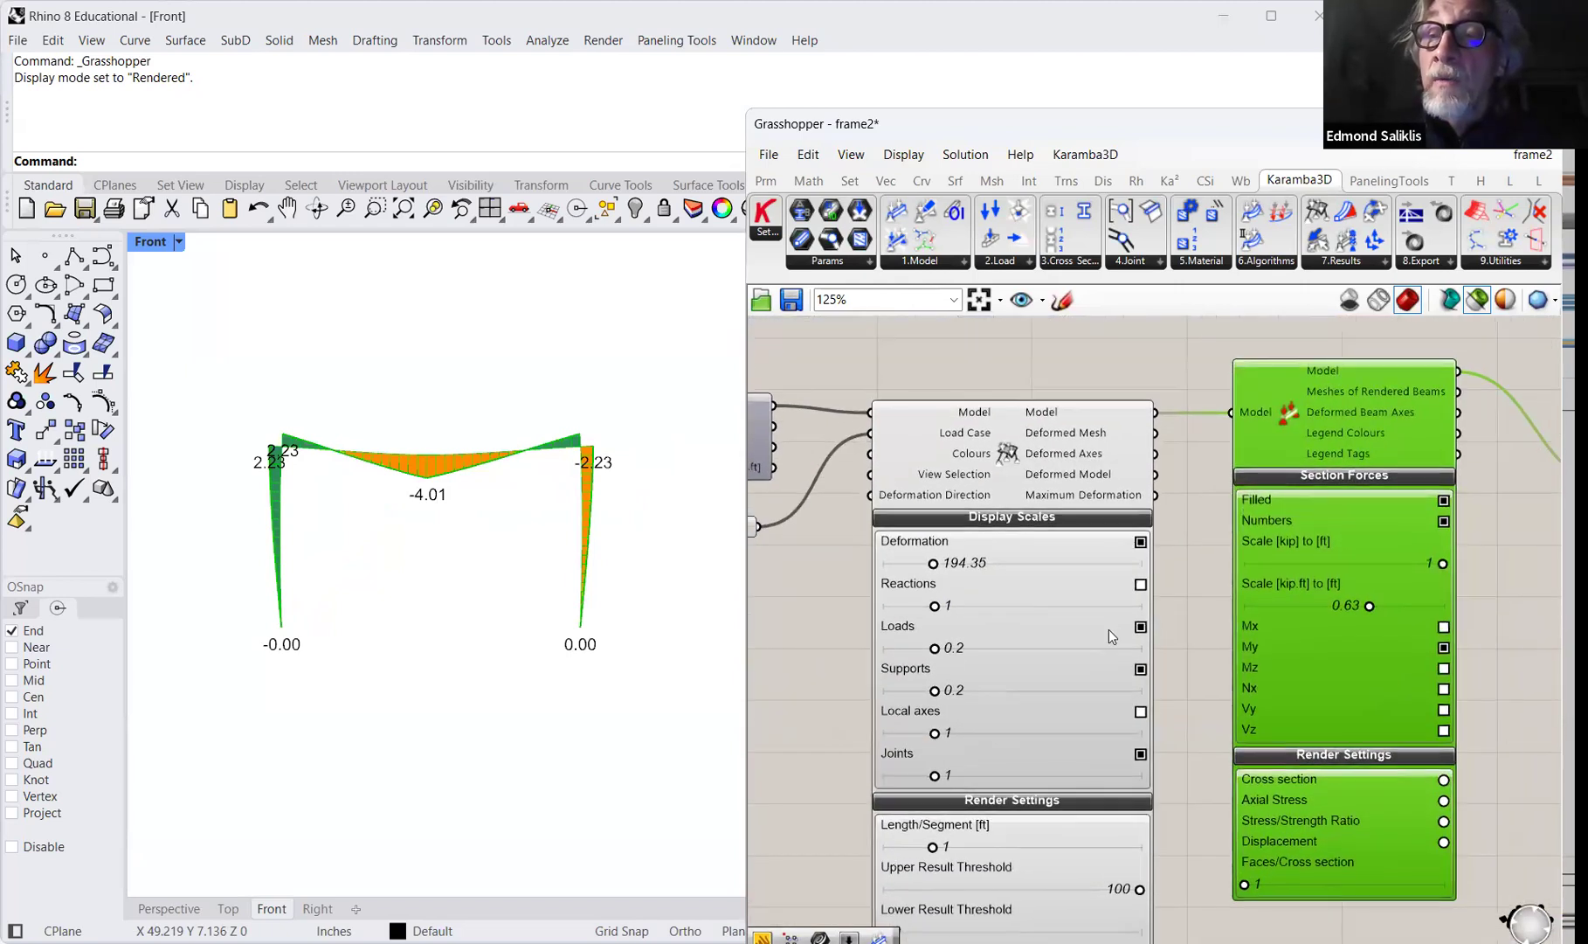
pyautogui.click(1024, 474)
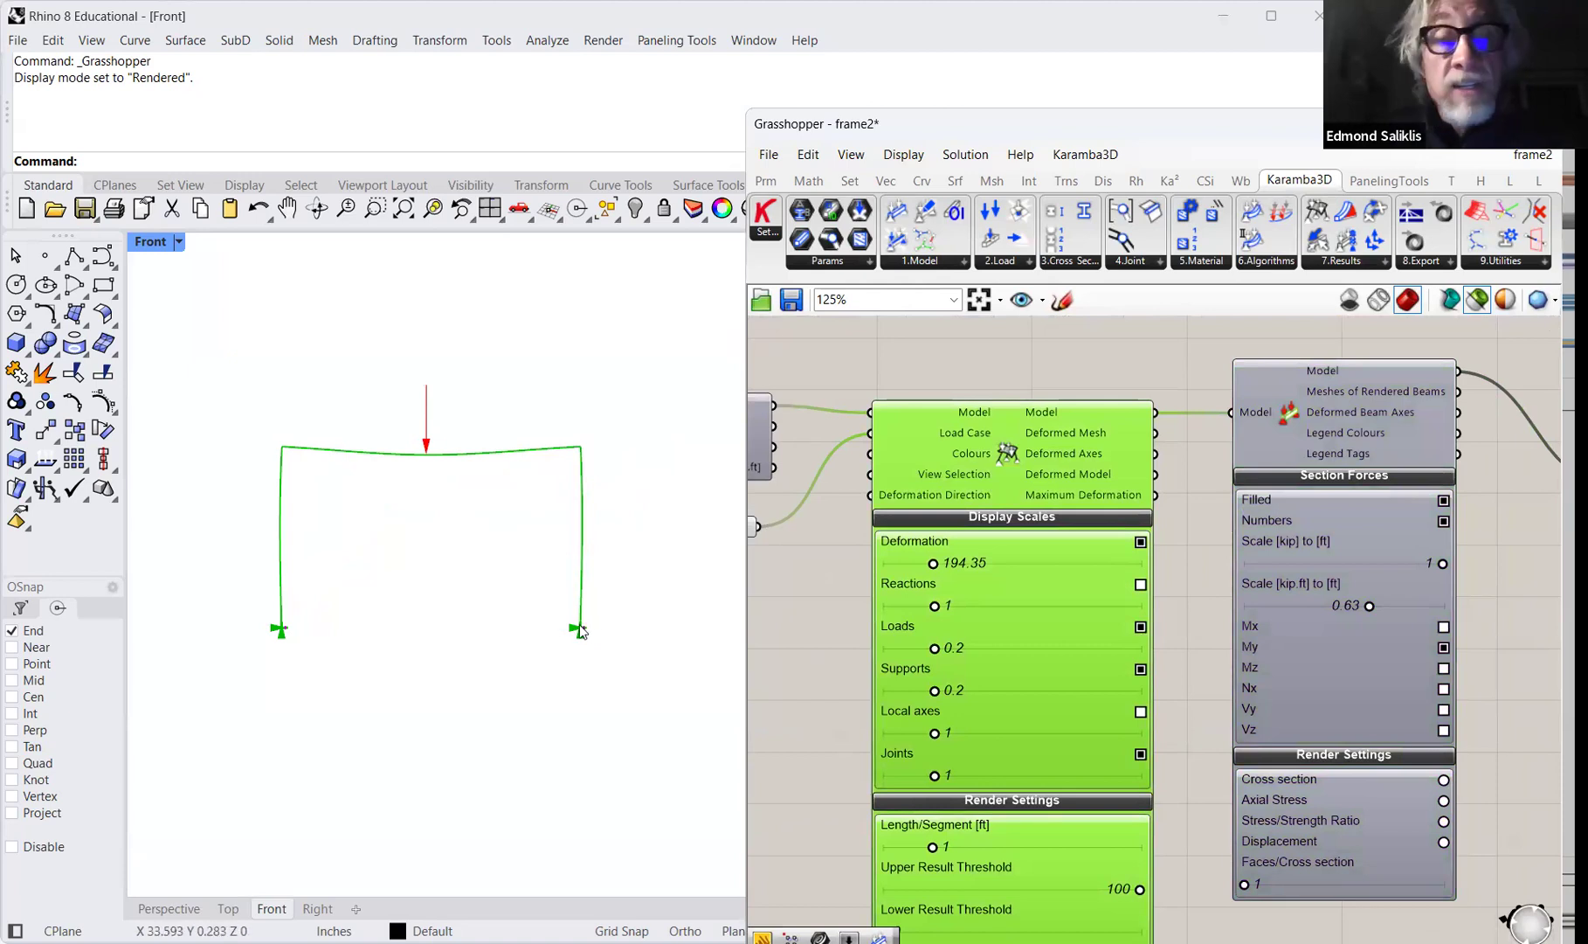
pyautogui.scroll(1, 870, 652)
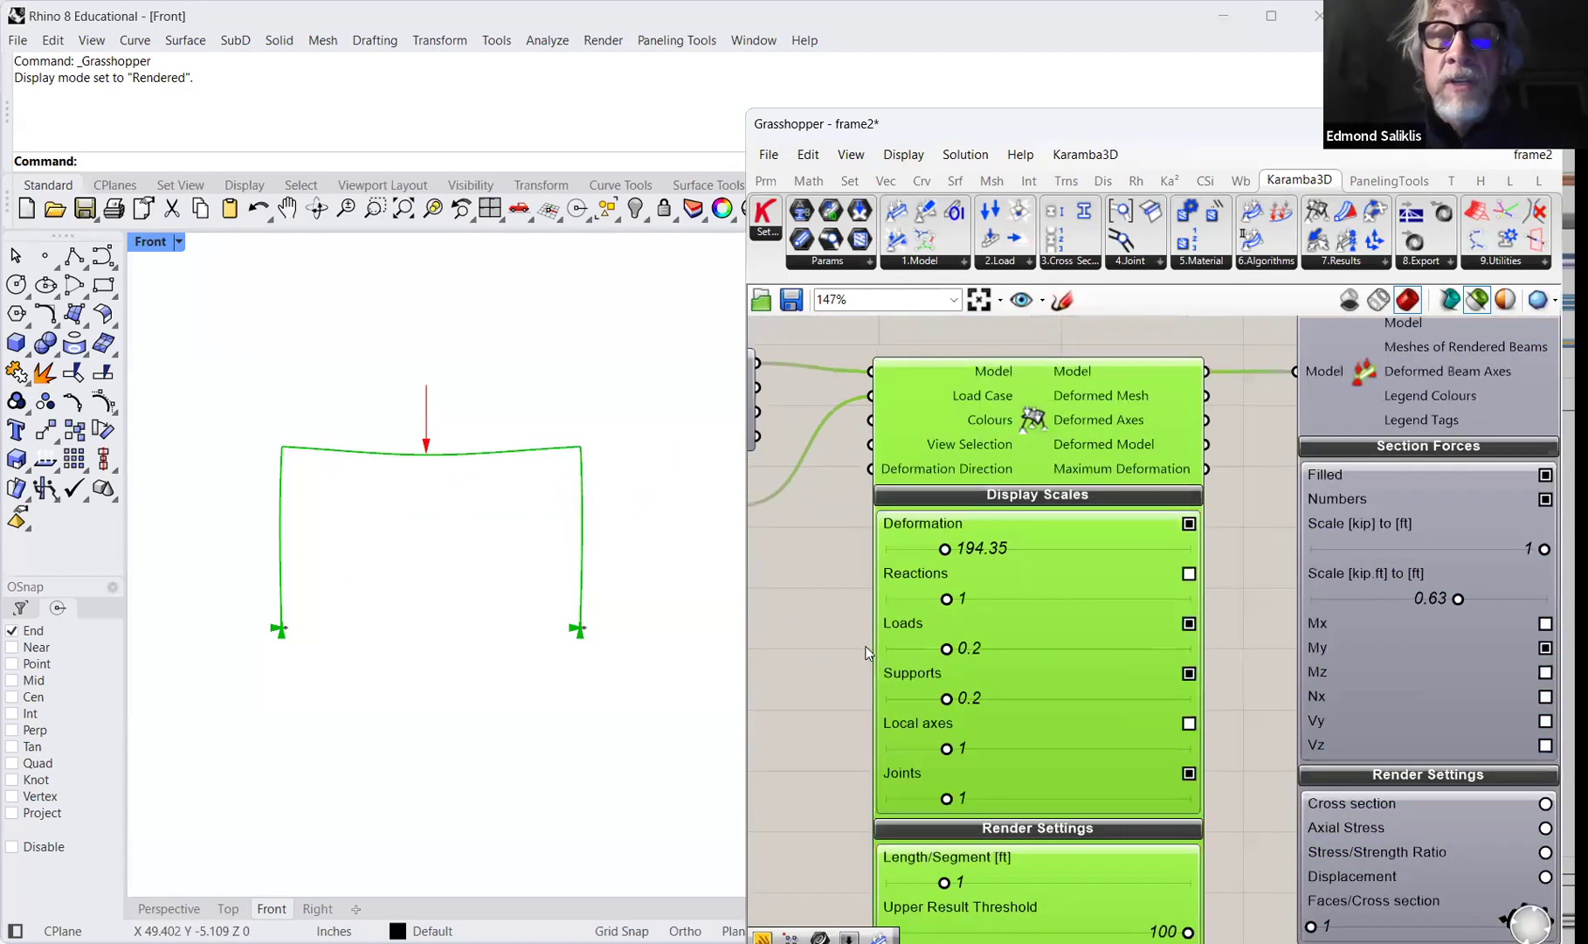
pyautogui.scroll(1, 868, 652)
pyautogui.moveTo(1301, 443); pyautogui.dragTo(1268, 653, button='right')
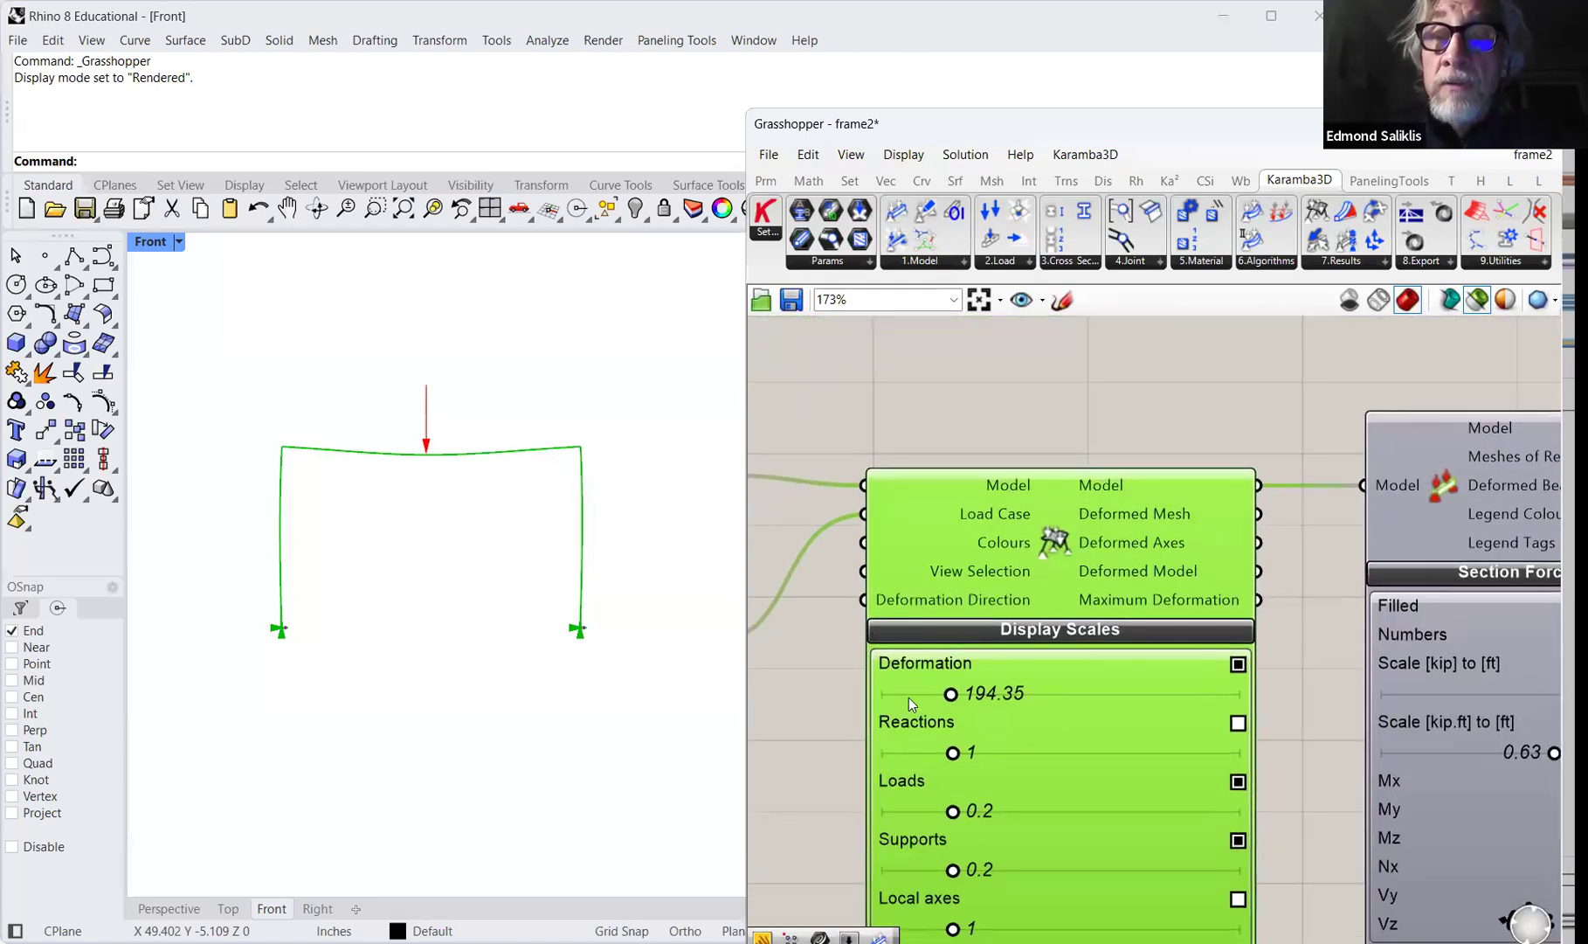
pyautogui.moveTo(1298, 533); pyautogui.dragTo(1372, 585, button='right')
pyautogui.scroll(-1, 1166, 443)
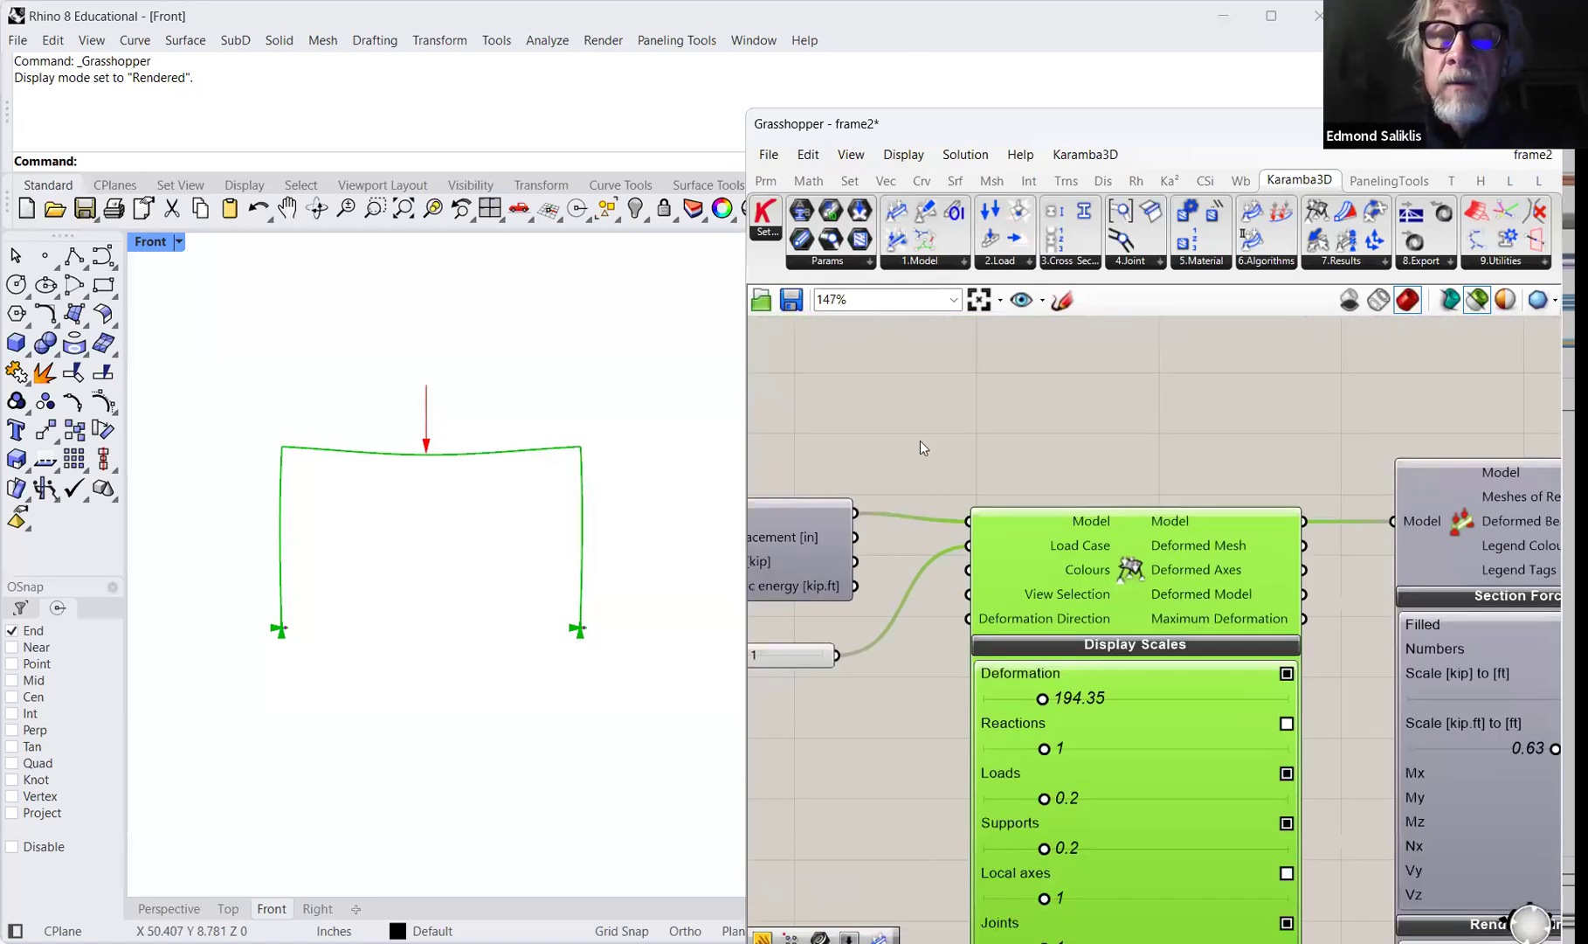
pyautogui.moveTo(911, 441); pyautogui.dragTo(1052, 423, button='right')
pyautogui.moveTo(930, 520)
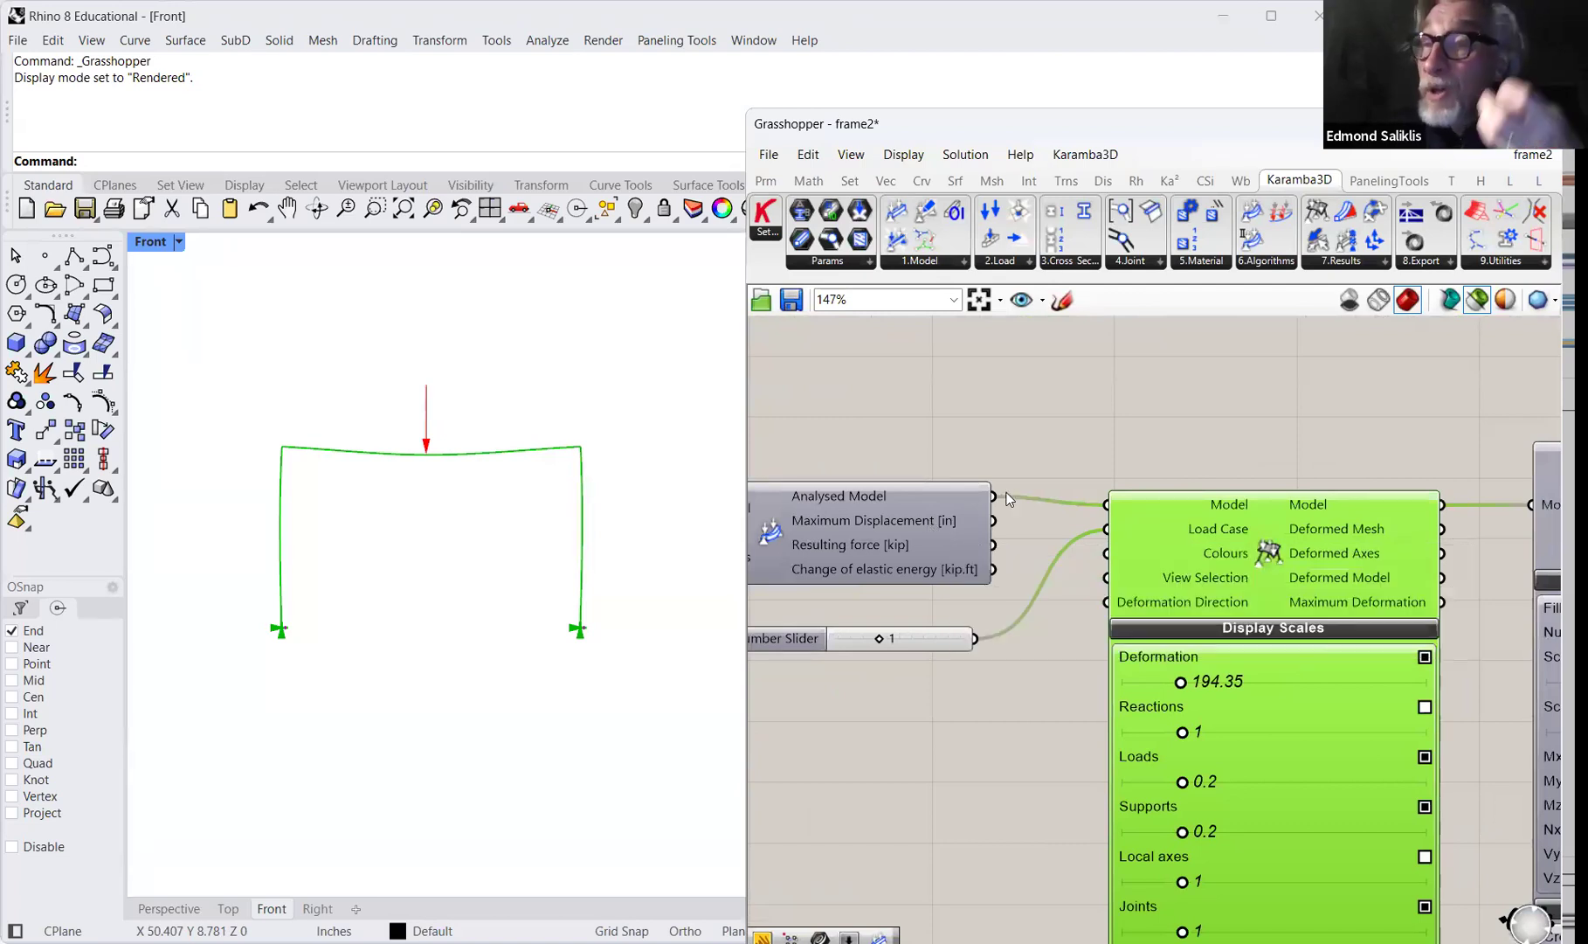
pyautogui.moveTo(1013, 349); pyautogui.dragTo(907, 282, button='right')
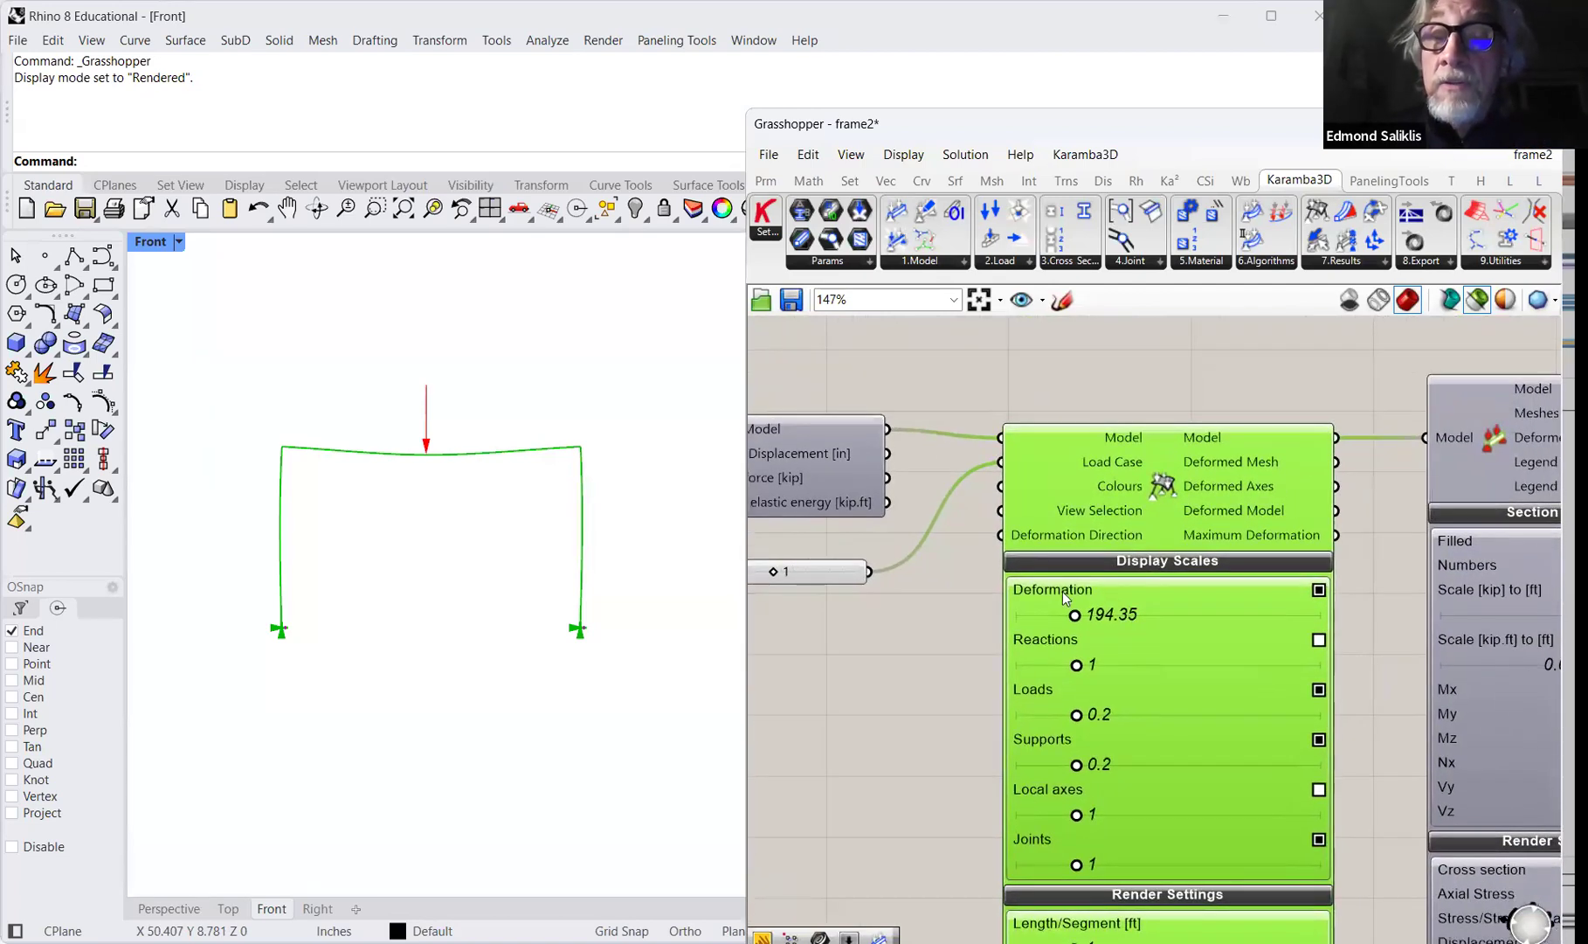
pyautogui.moveTo(1077, 618); pyautogui.dragTo(1202, 615)
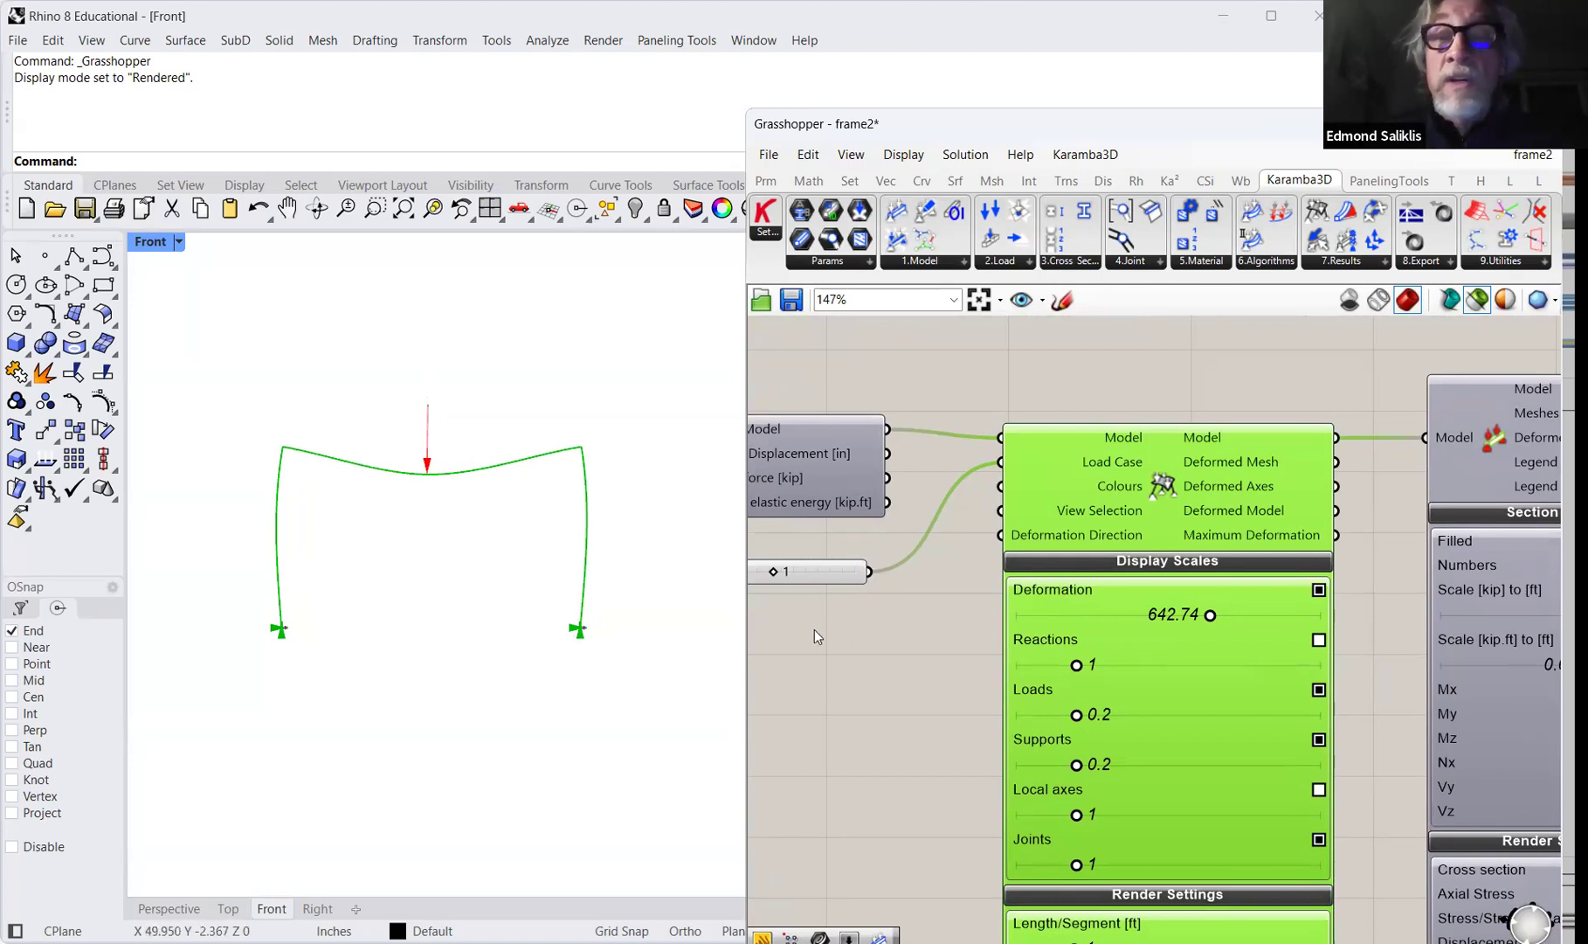
# Display the My moment diagram of the pinned frame under the vertical load from the Beam View component.
pyautogui.moveTo(939, 609); pyautogui.dragTo(1060, 581, button='right')
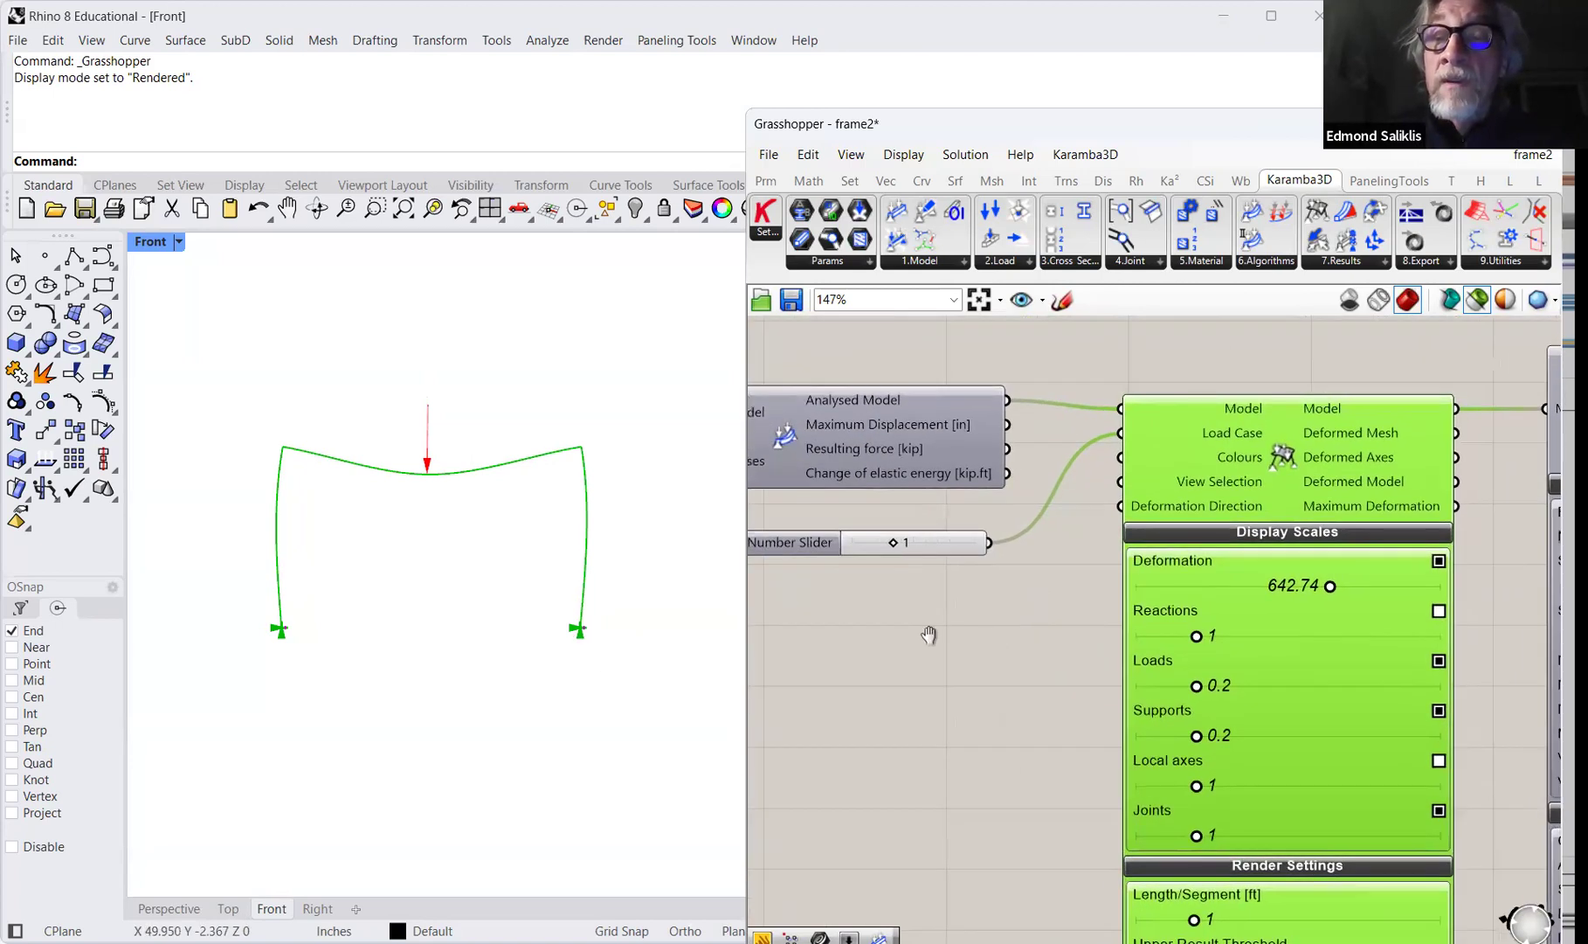
pyautogui.moveTo(930, 635); pyautogui.dragTo(645, 642, button='right')
pyautogui.moveTo(1555, 554); pyautogui.dragTo(1276, 538, button='right')
pyautogui.click(1134, 417)
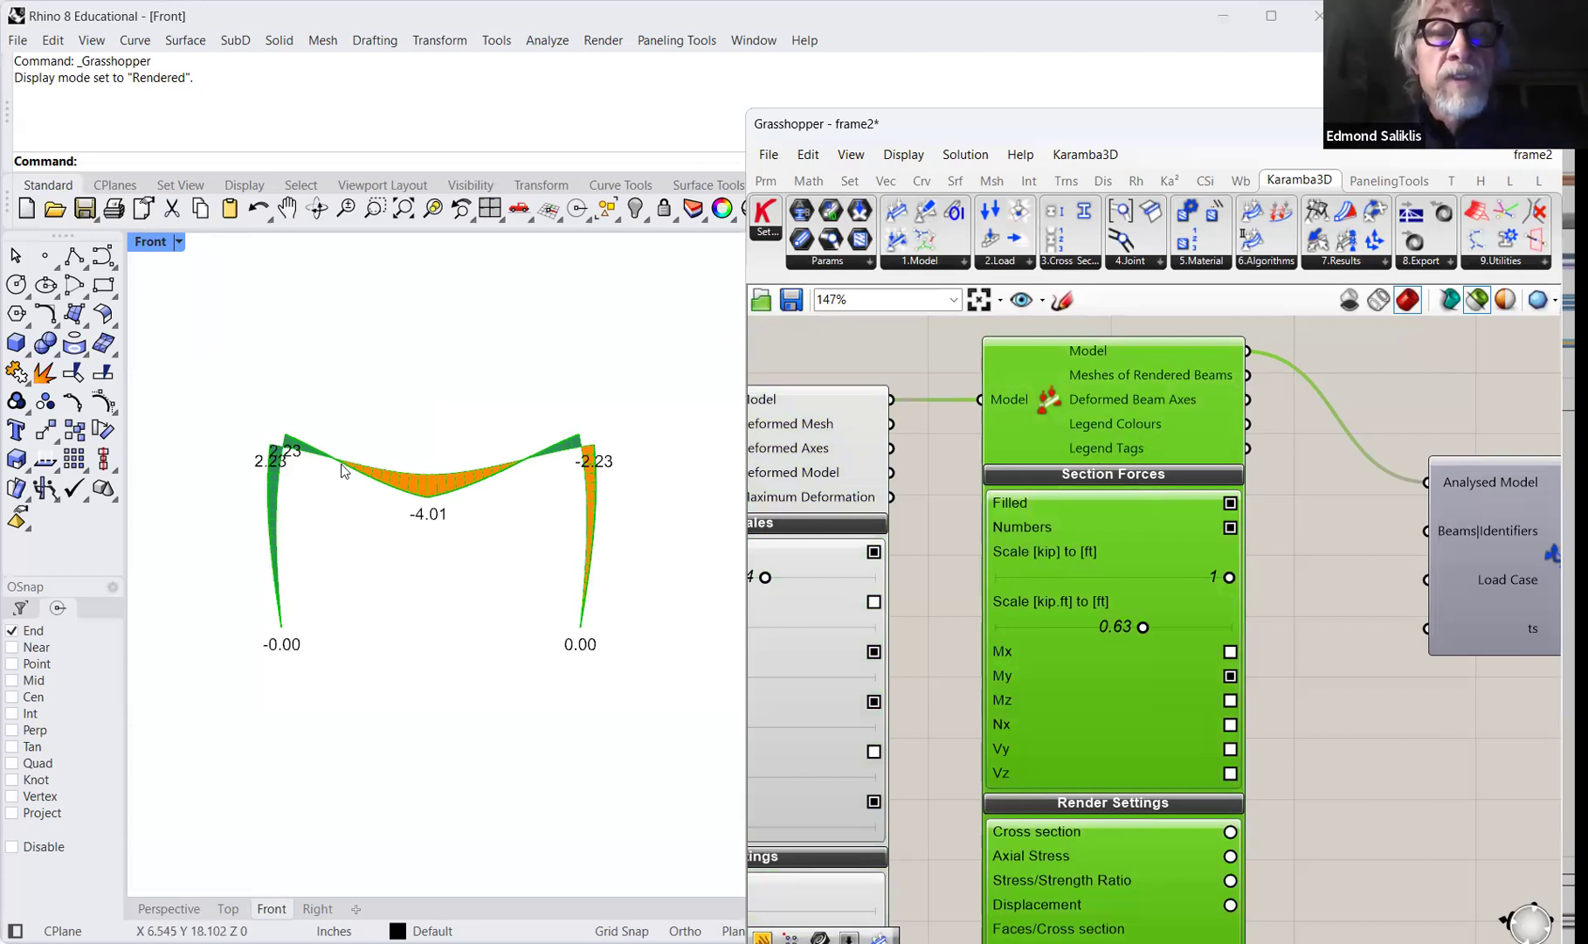
# Switch back to the deflected shape of the frame and set the load case number slider to 0.
pyautogui.moveTo(1308, 585); pyautogui.dragTo(1545, 564, button='right')
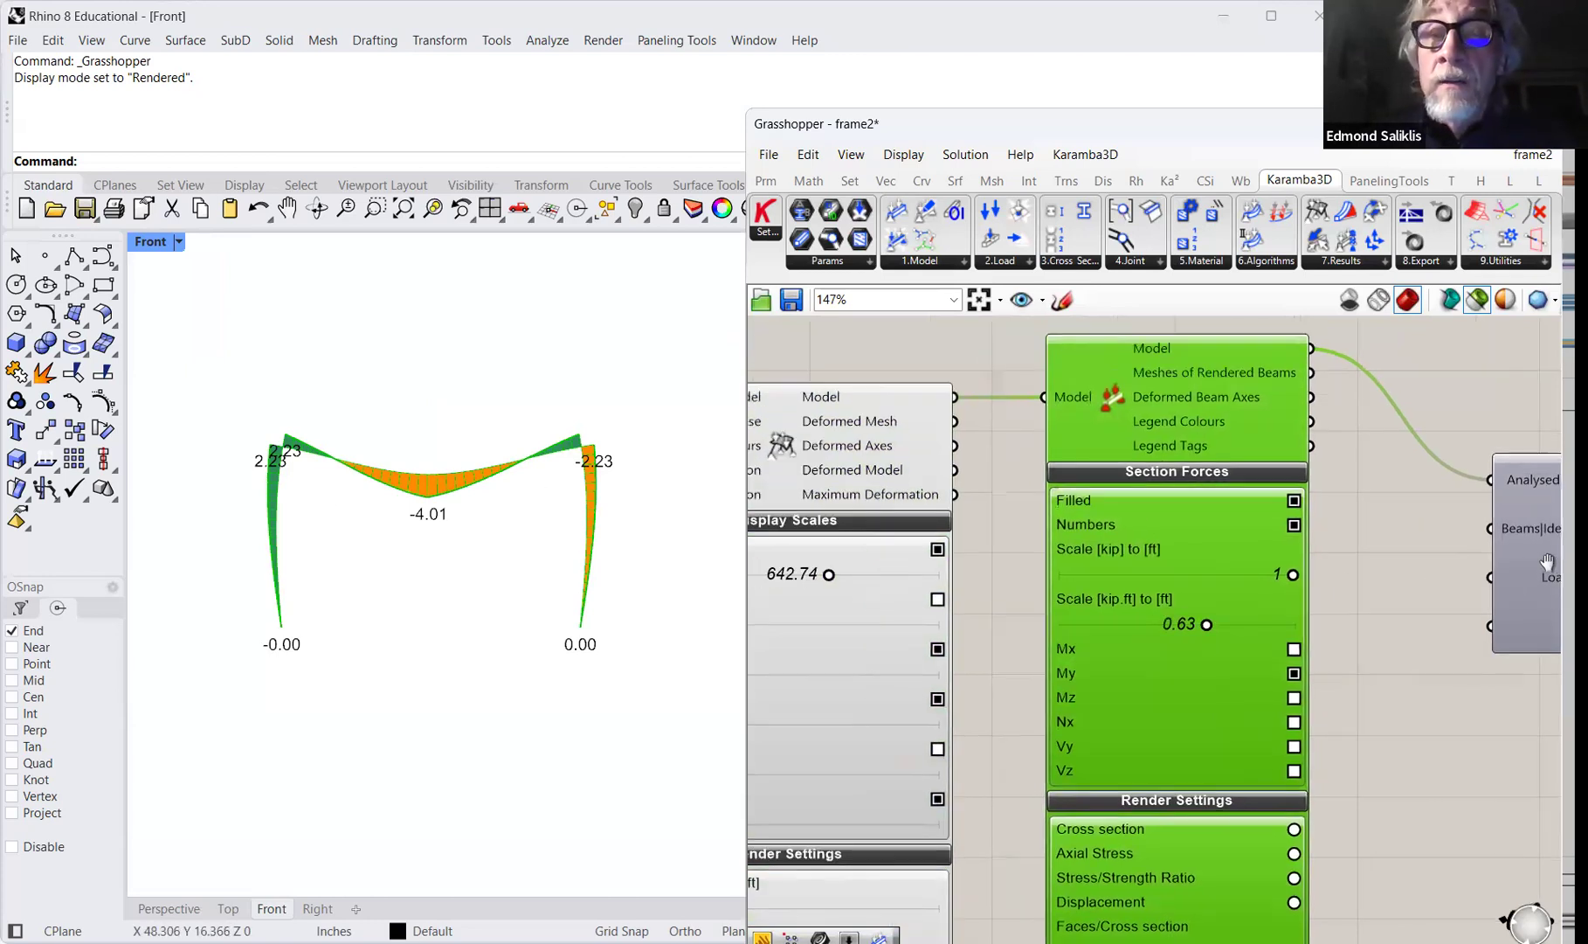
pyautogui.moveTo(1178, 577); pyautogui.dragTo(1260, 577, button='right')
pyautogui.click(1026, 409)
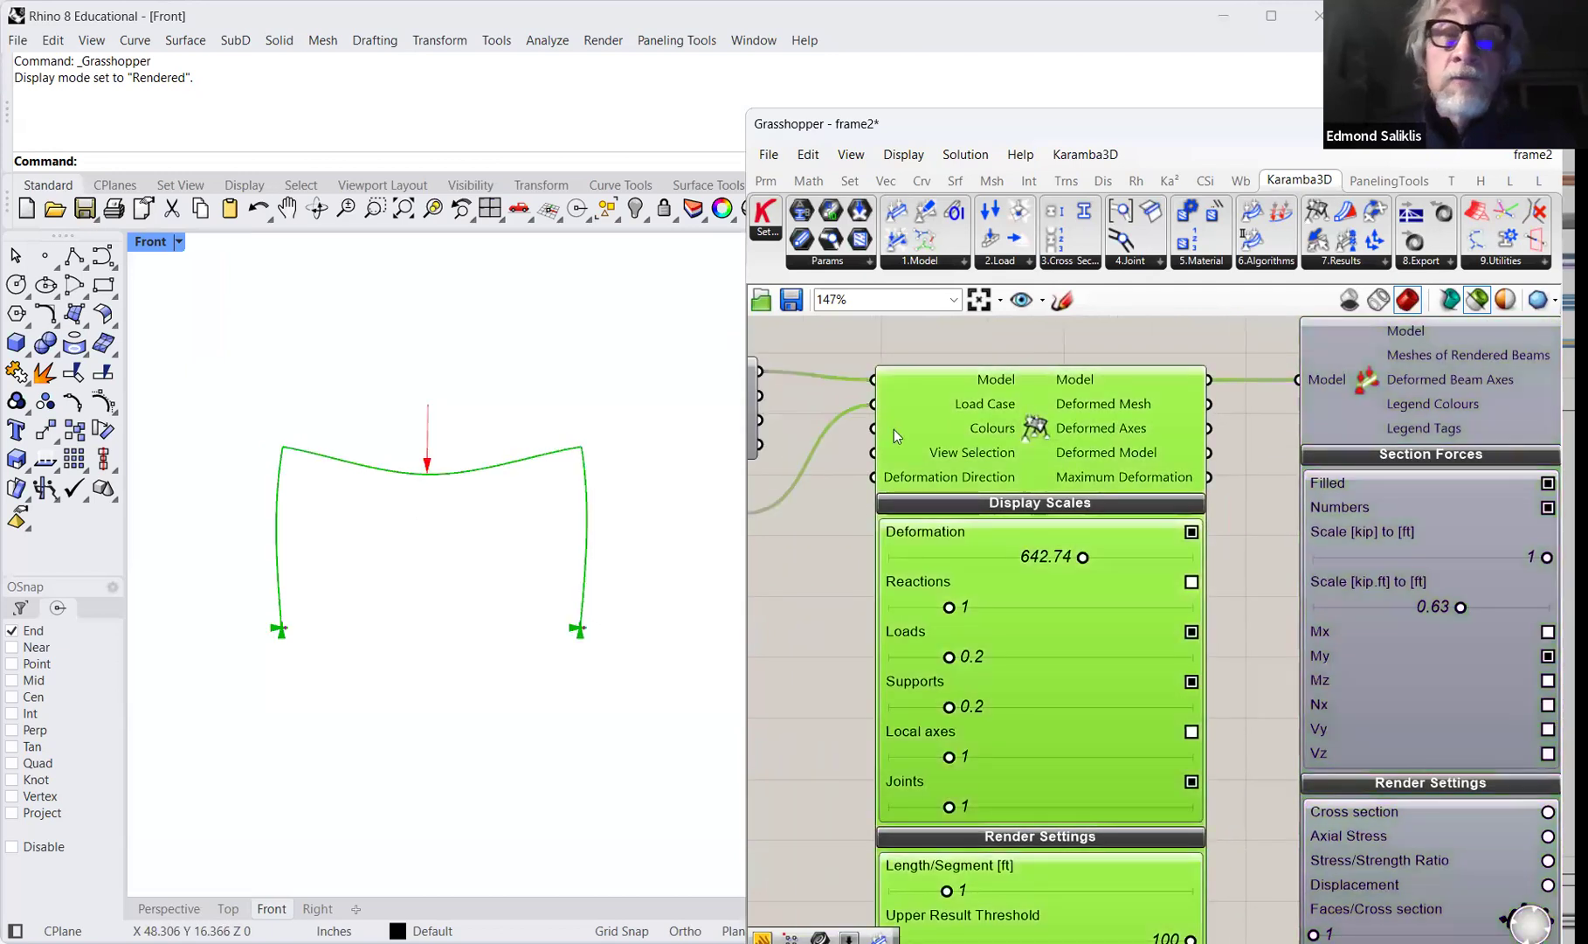
pyautogui.moveTo(1082, 524); pyautogui.dragTo(1409, 517, button='right')
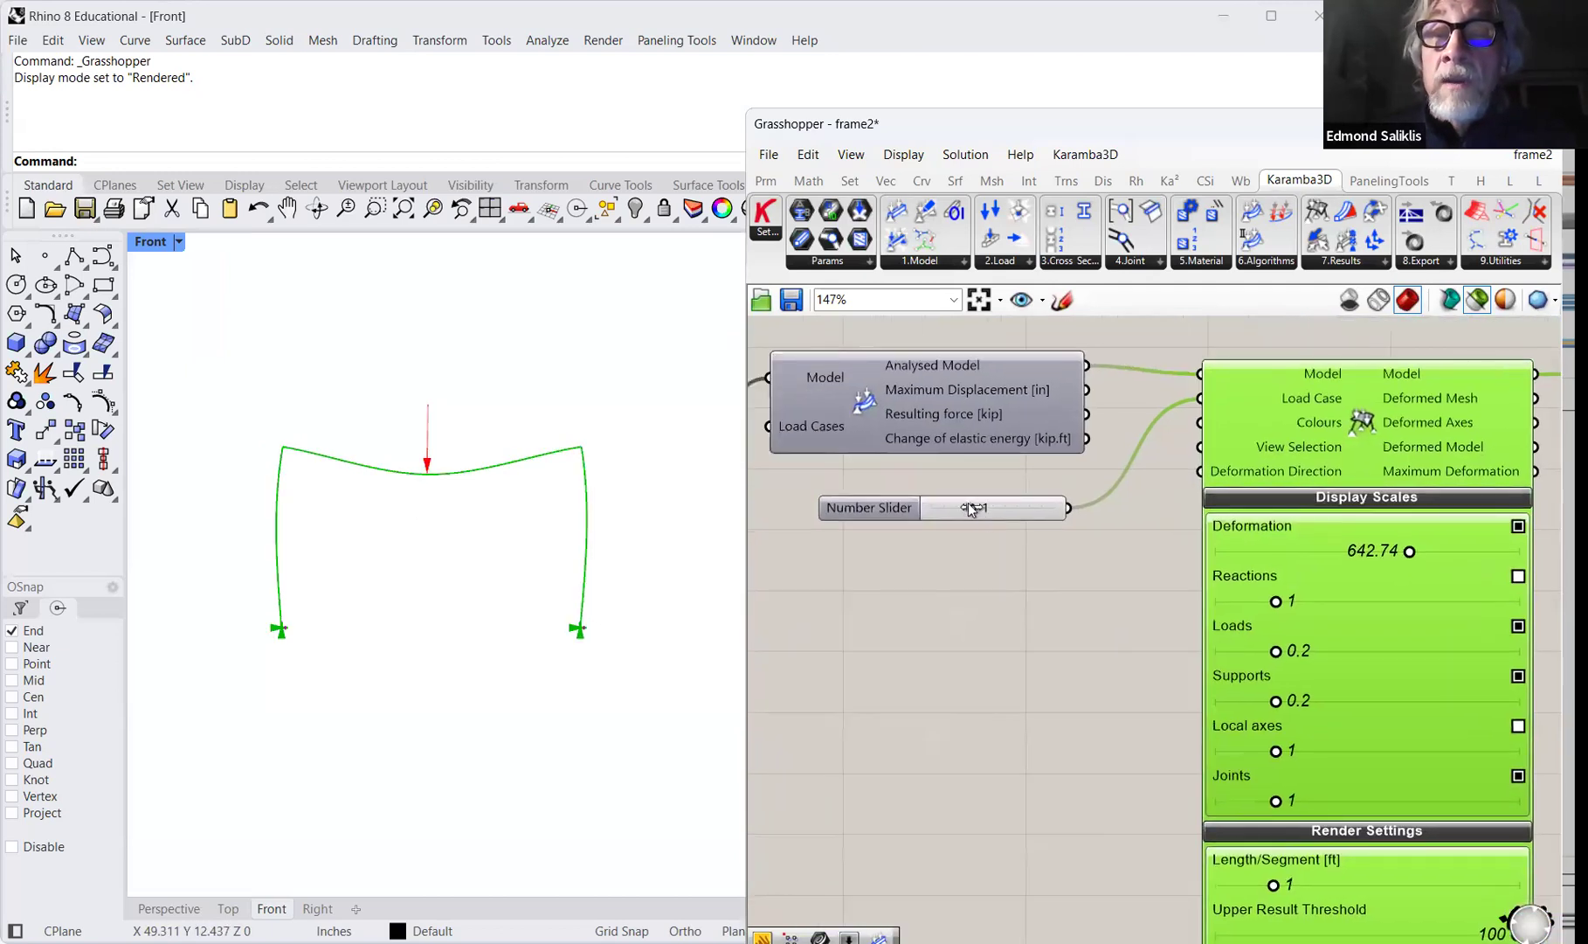
pyautogui.moveTo(959, 507); pyautogui.dragTo(931, 506)
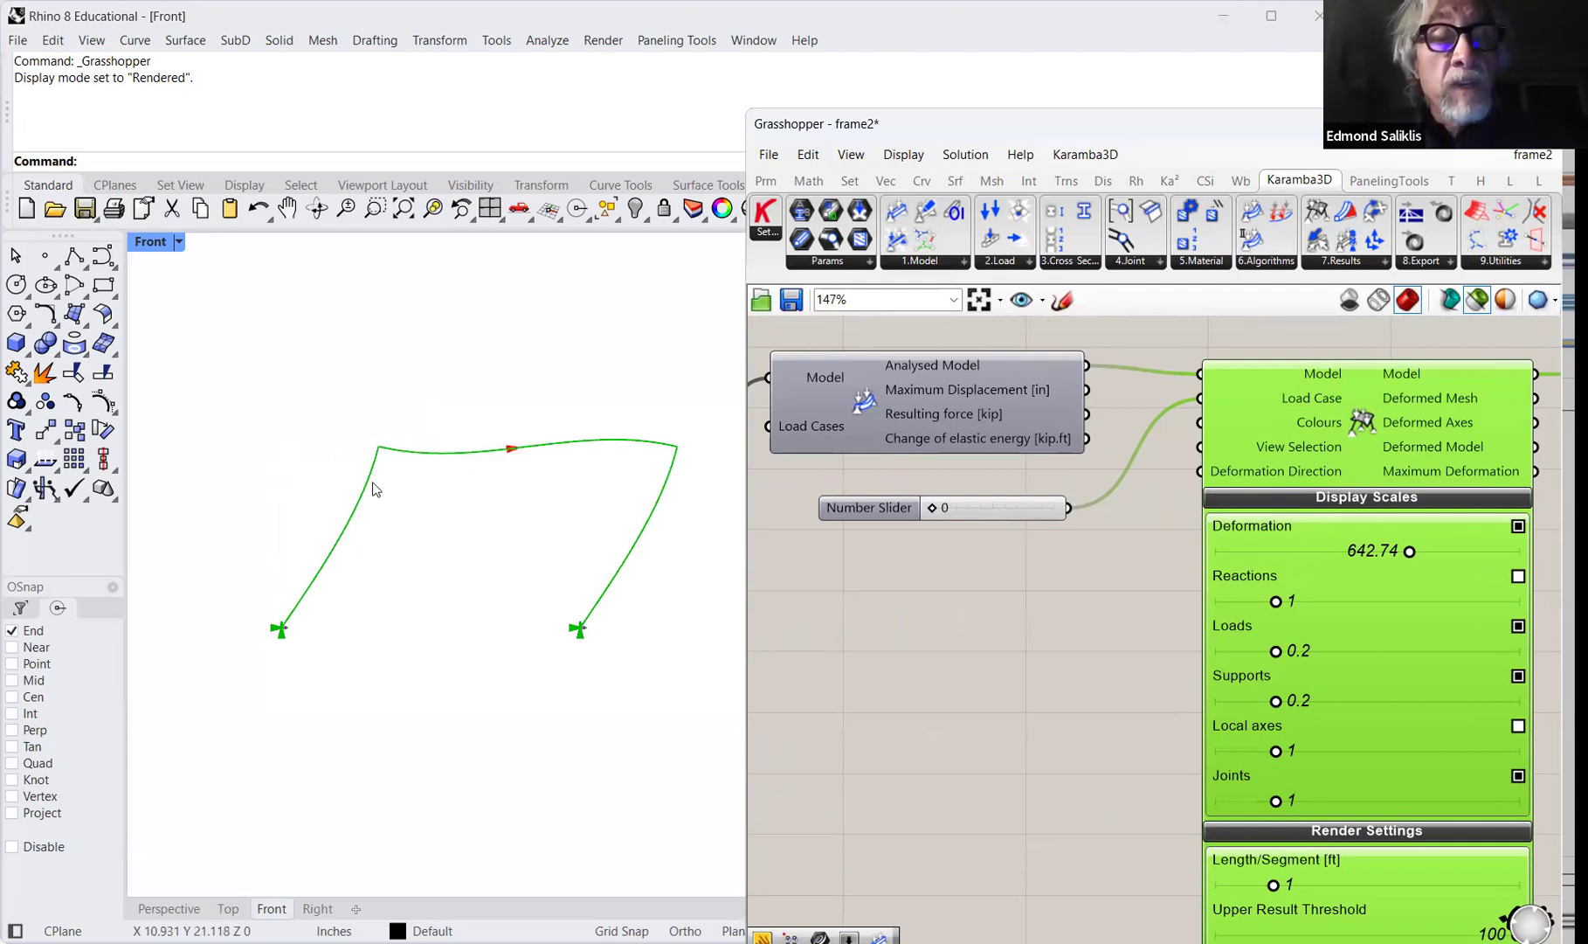
# Display the pinned frame's My moment diagram for the lateral load case.
pyautogui.moveTo(1142, 610); pyautogui.dragTo(1080, 621, button='right')
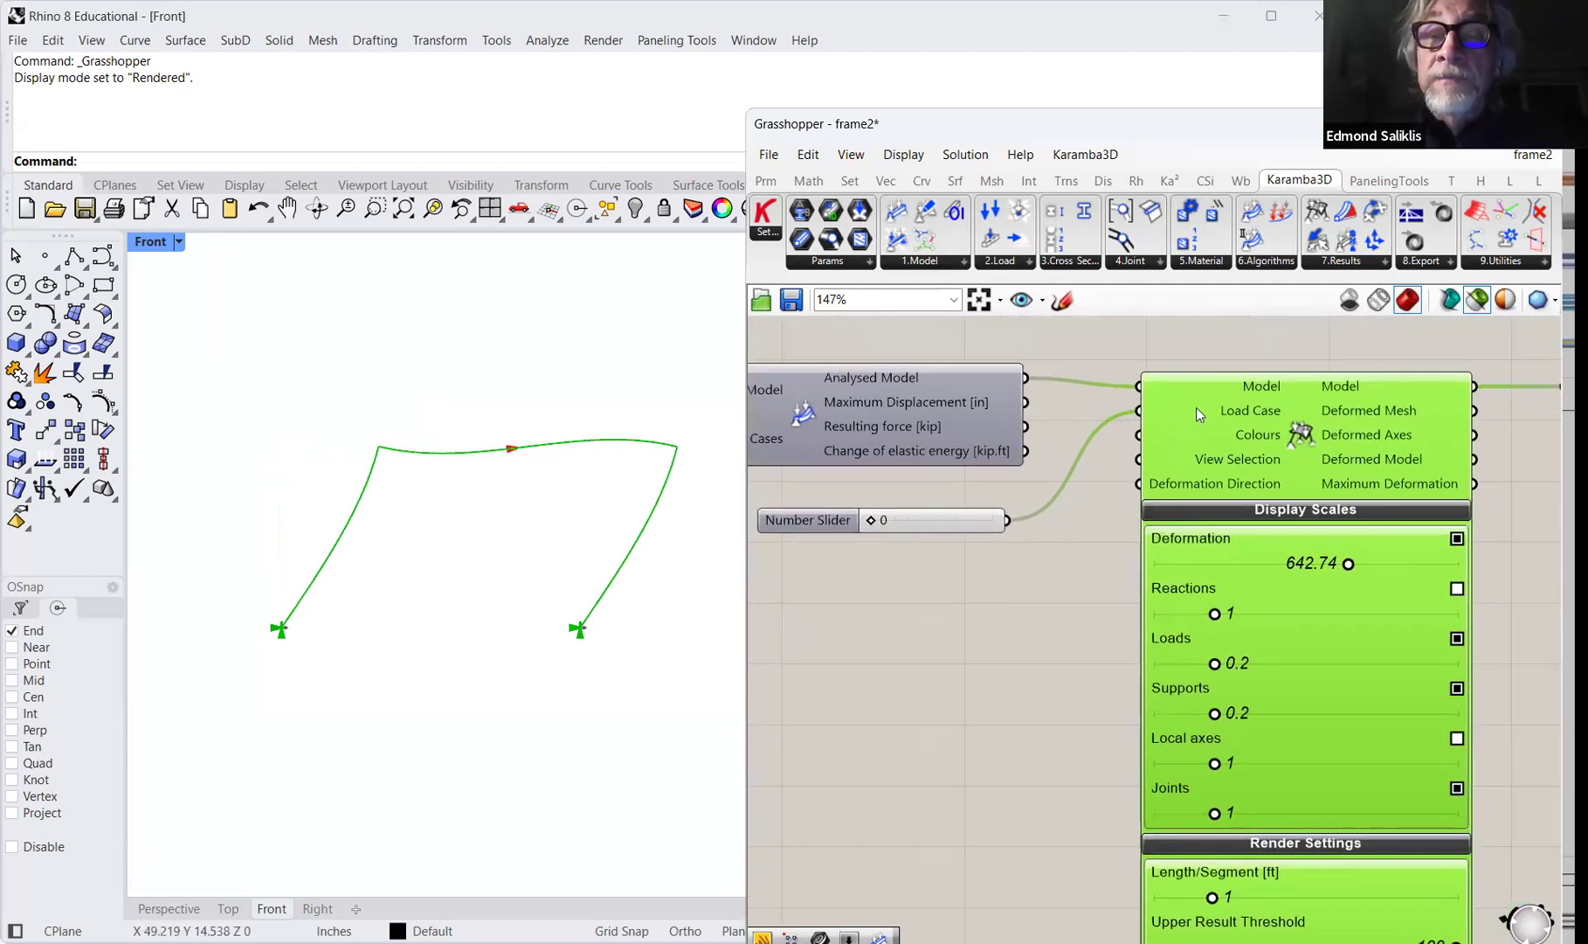
pyautogui.moveTo(1479, 511); pyautogui.dragTo(1457, 509, button='right')
pyautogui.moveTo(941, 474); pyautogui.dragTo(897, 478, button='right')
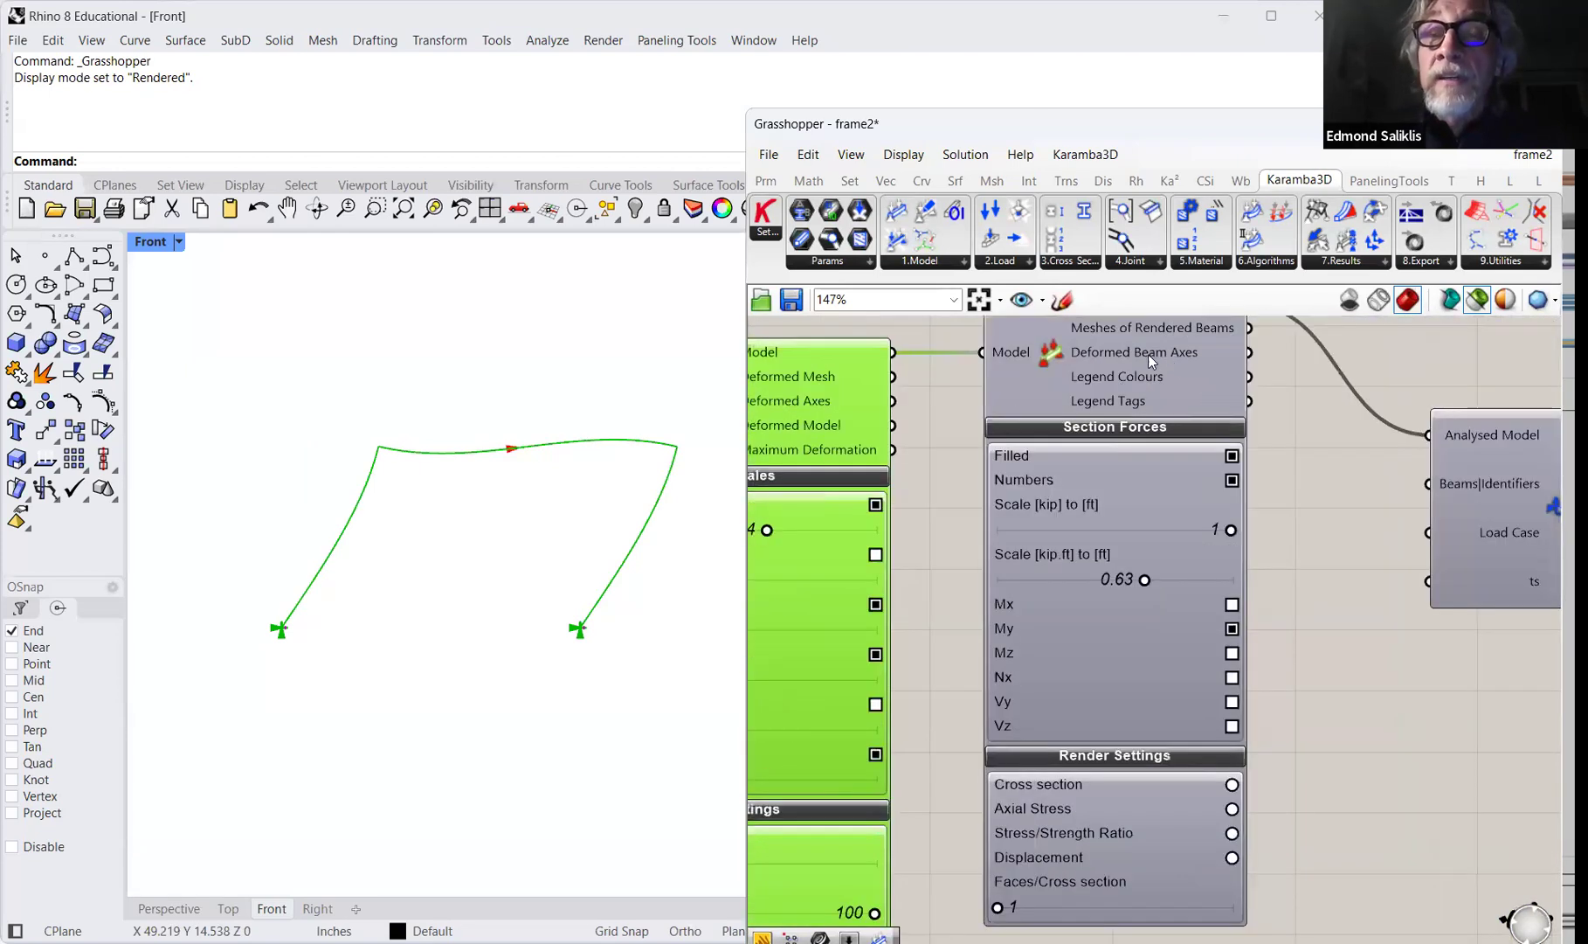
pyautogui.click(1140, 355)
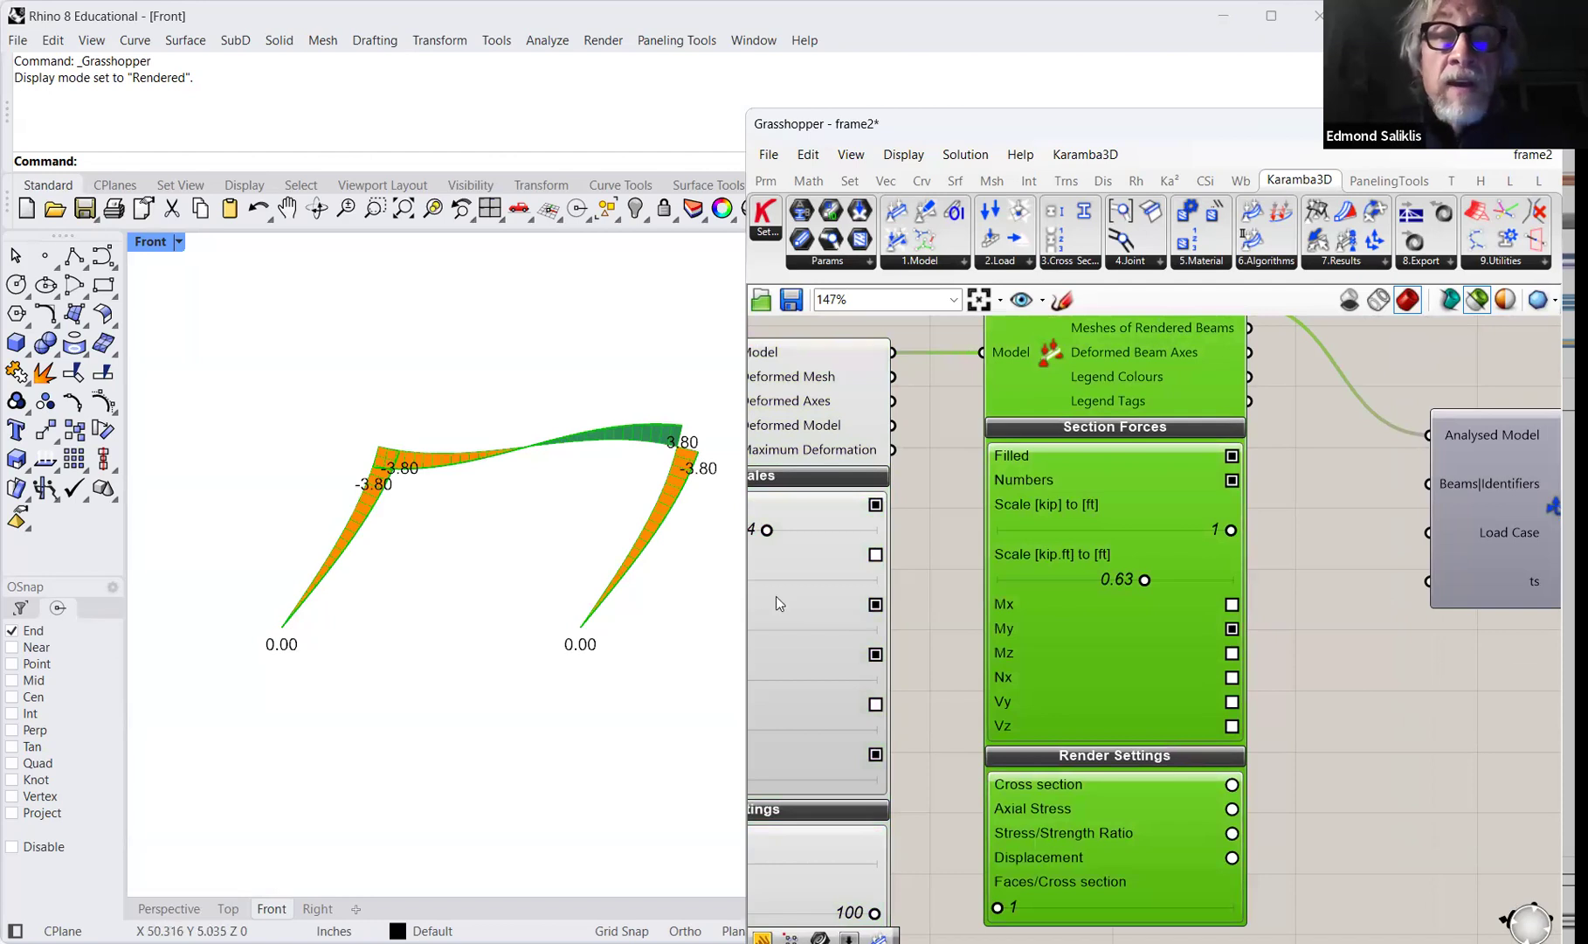
# Fix both column bases by restraining the Ry and Rz rotations in the two Support components.
pyautogui.moveTo(776, 603); pyautogui.dragTo(1410, 779, button='right')
pyautogui.moveTo(892, 534); pyautogui.dragTo(1232, 592, button='right')
pyautogui.moveTo(1128, 576); pyautogui.dragTo(1302, 790, button='right')
pyautogui.moveTo(1007, 713); pyautogui.dragTo(824, 799, button='right')
pyautogui.scroll(-2, 1005, 742)
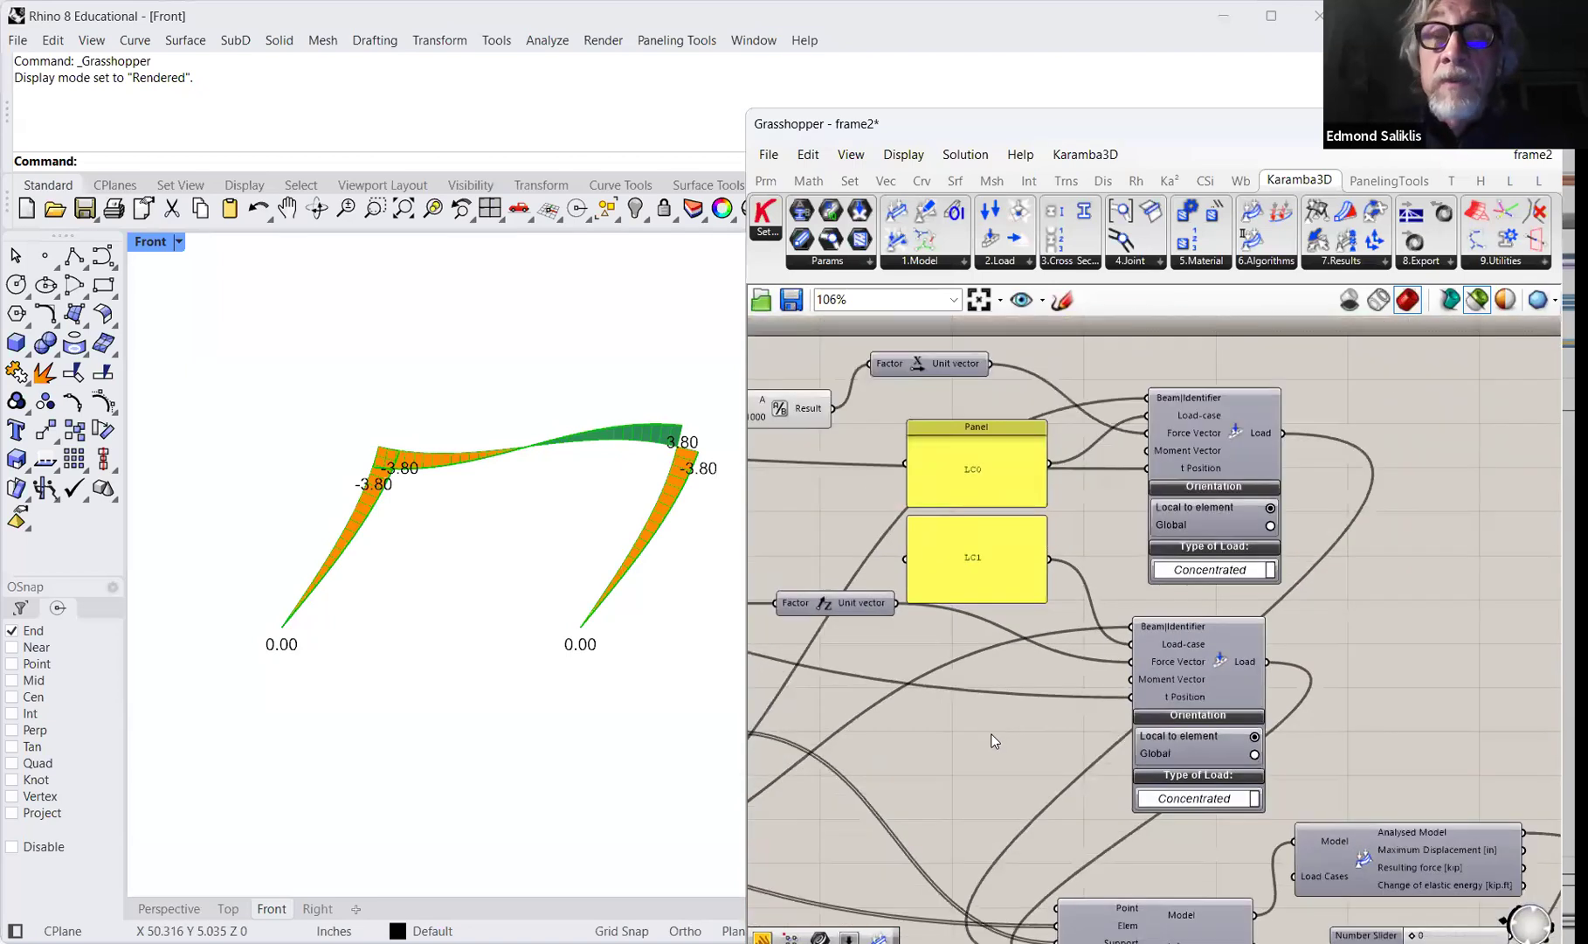
pyautogui.moveTo(994, 736); pyautogui.dragTo(1184, 710, button='right')
pyautogui.moveTo(782, 699); pyautogui.dragTo(1154, 605, button='right')
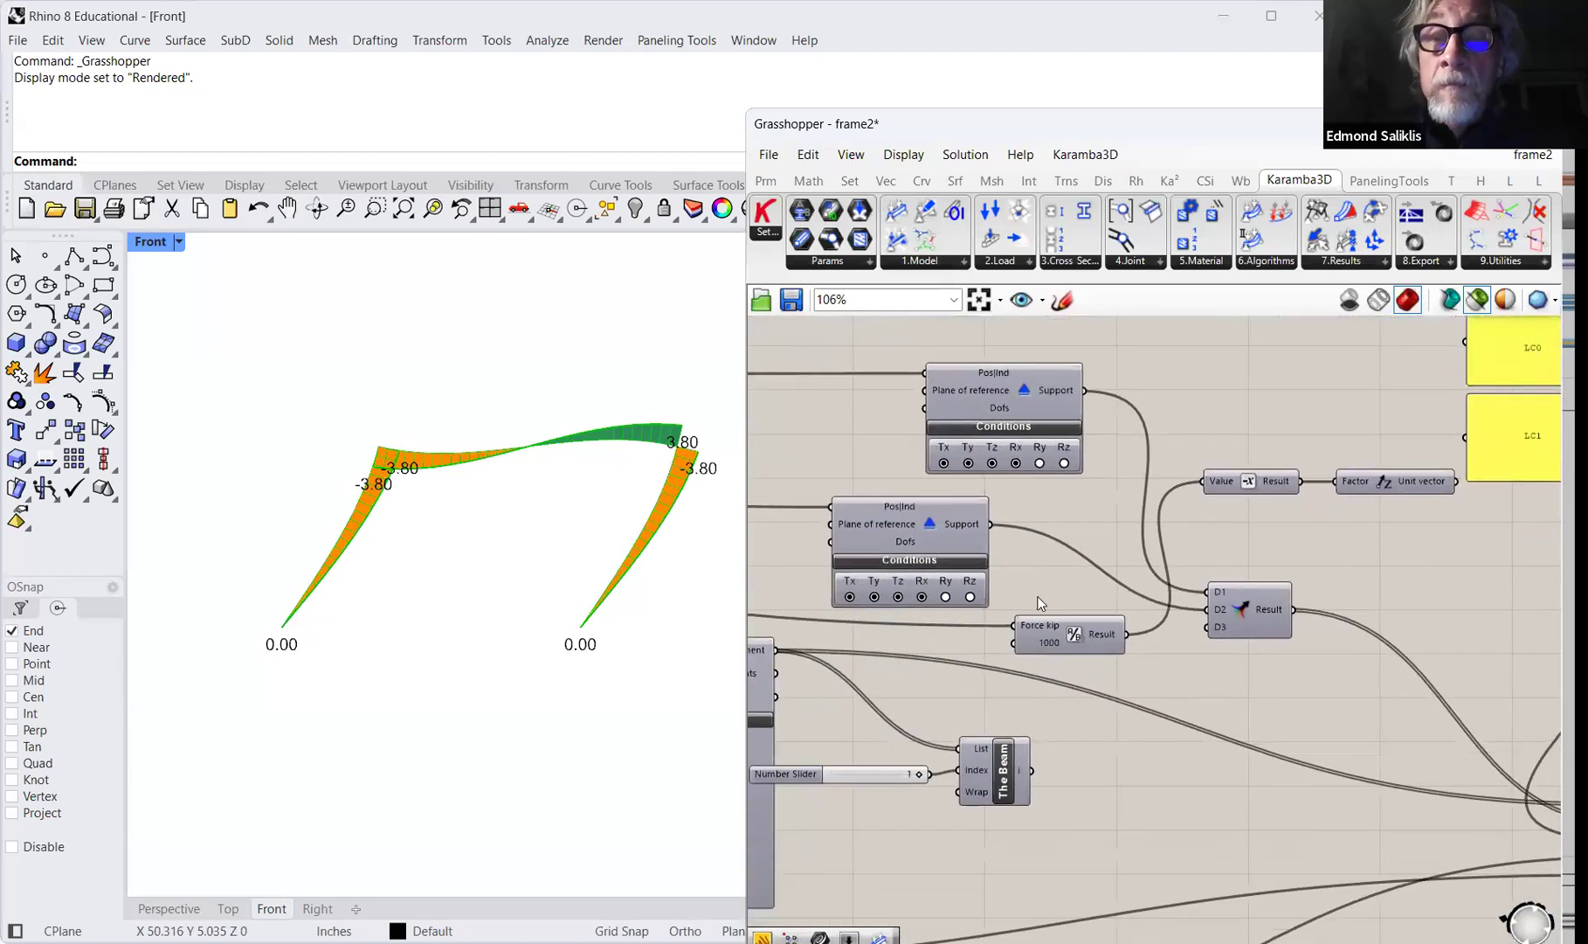
pyautogui.click(946, 595)
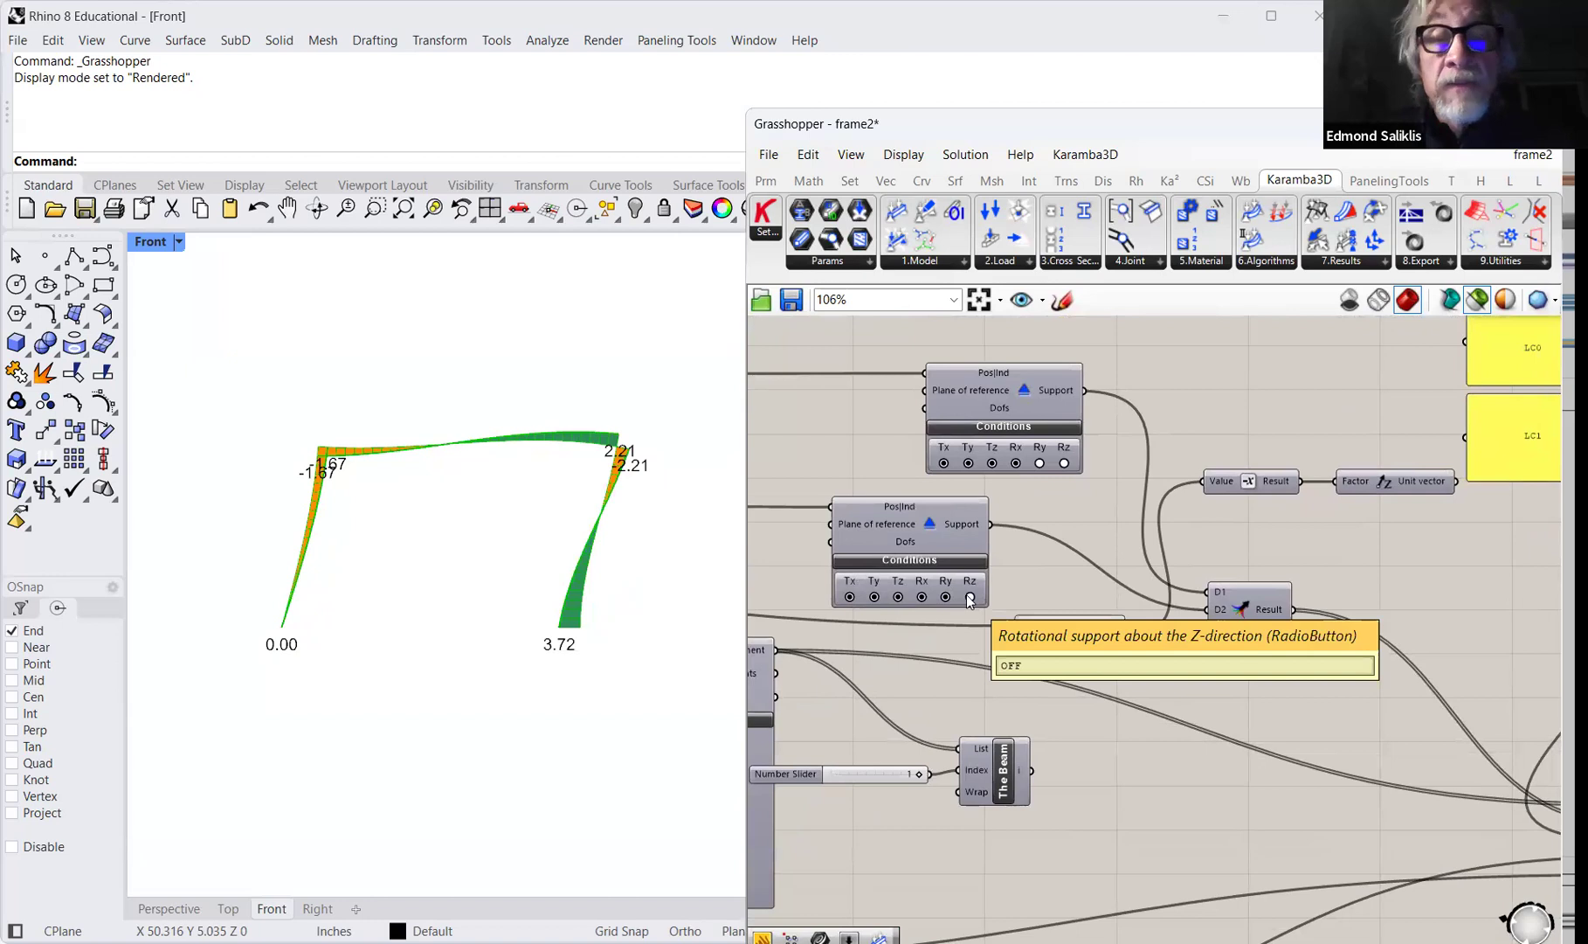
pyautogui.click(971, 599)
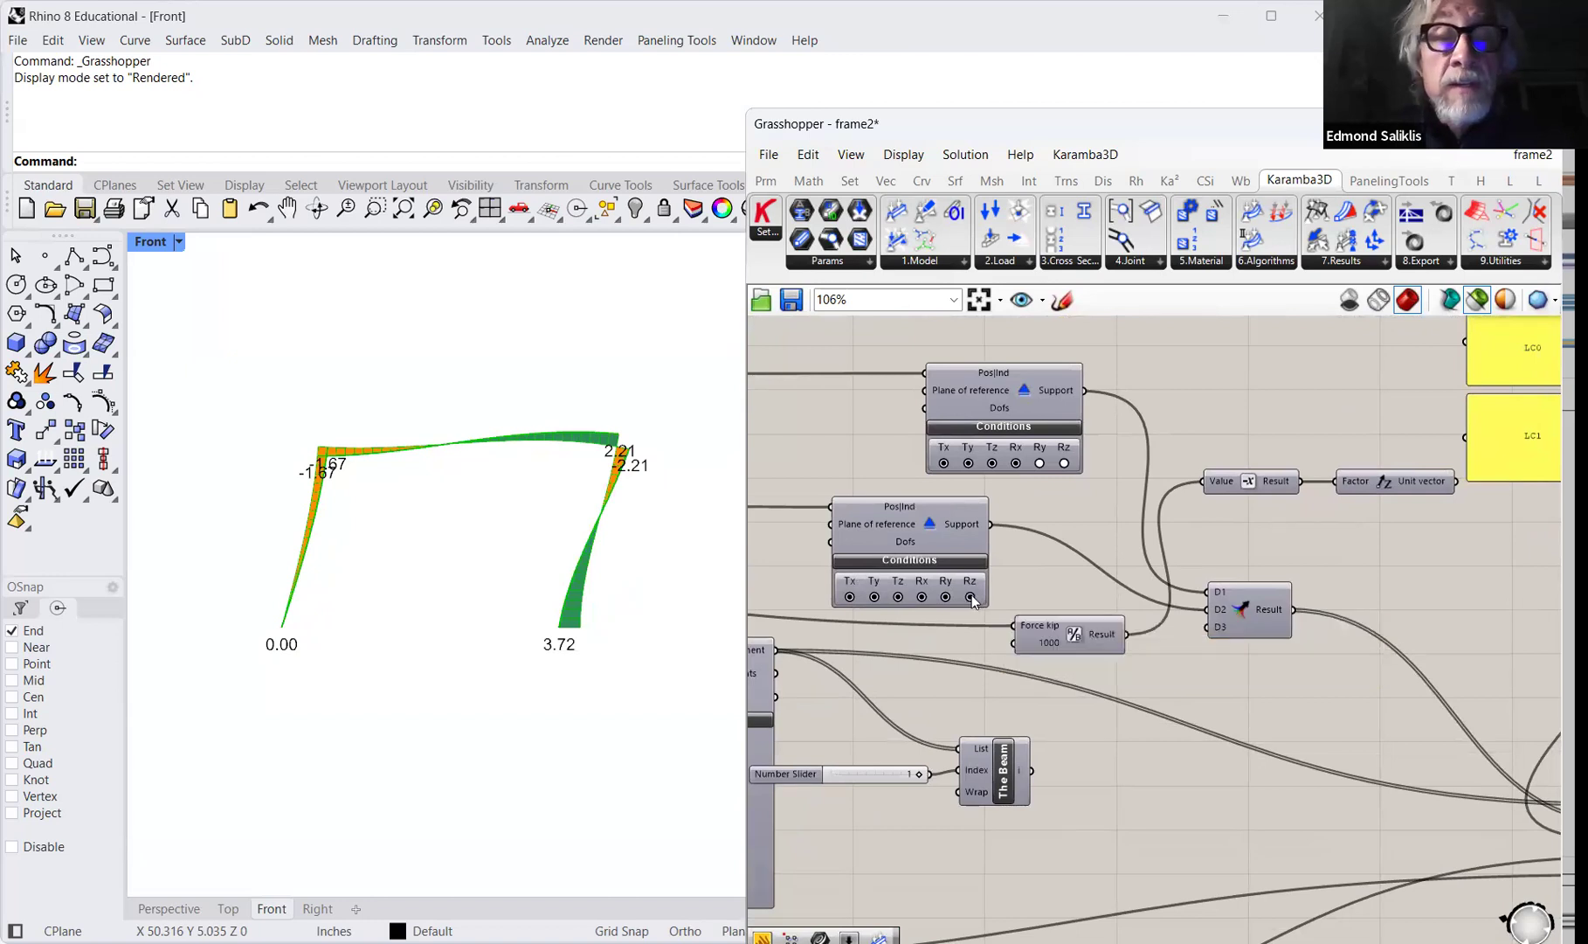
pyautogui.click(1040, 463)
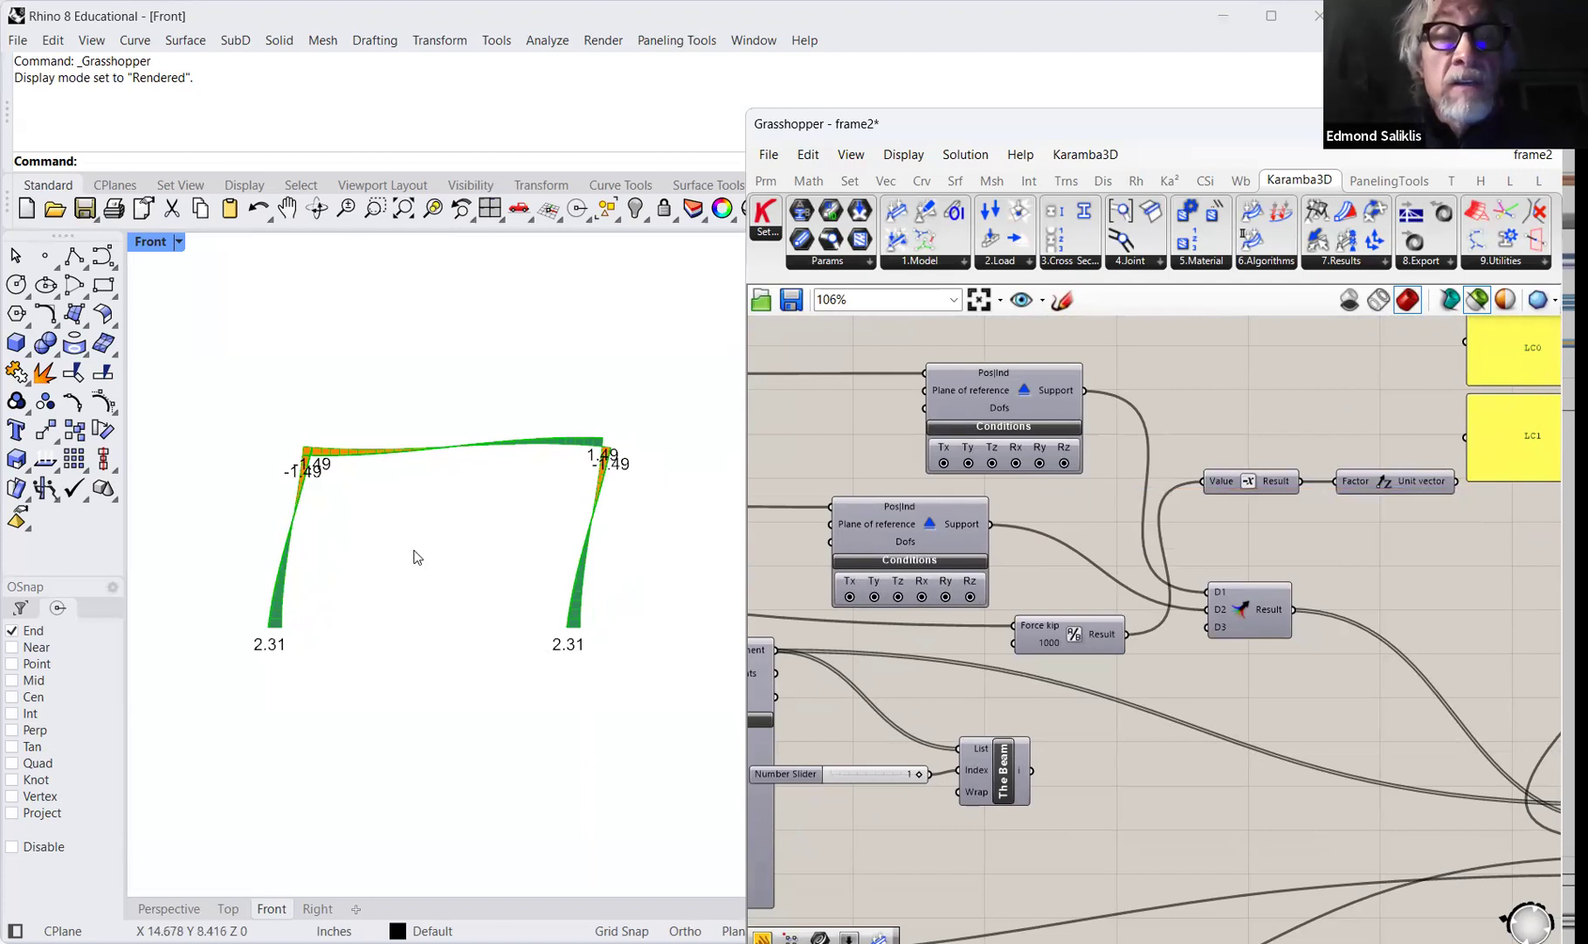
pyautogui.moveTo(286, 630); pyautogui.dragTo(320, 598, button='right')
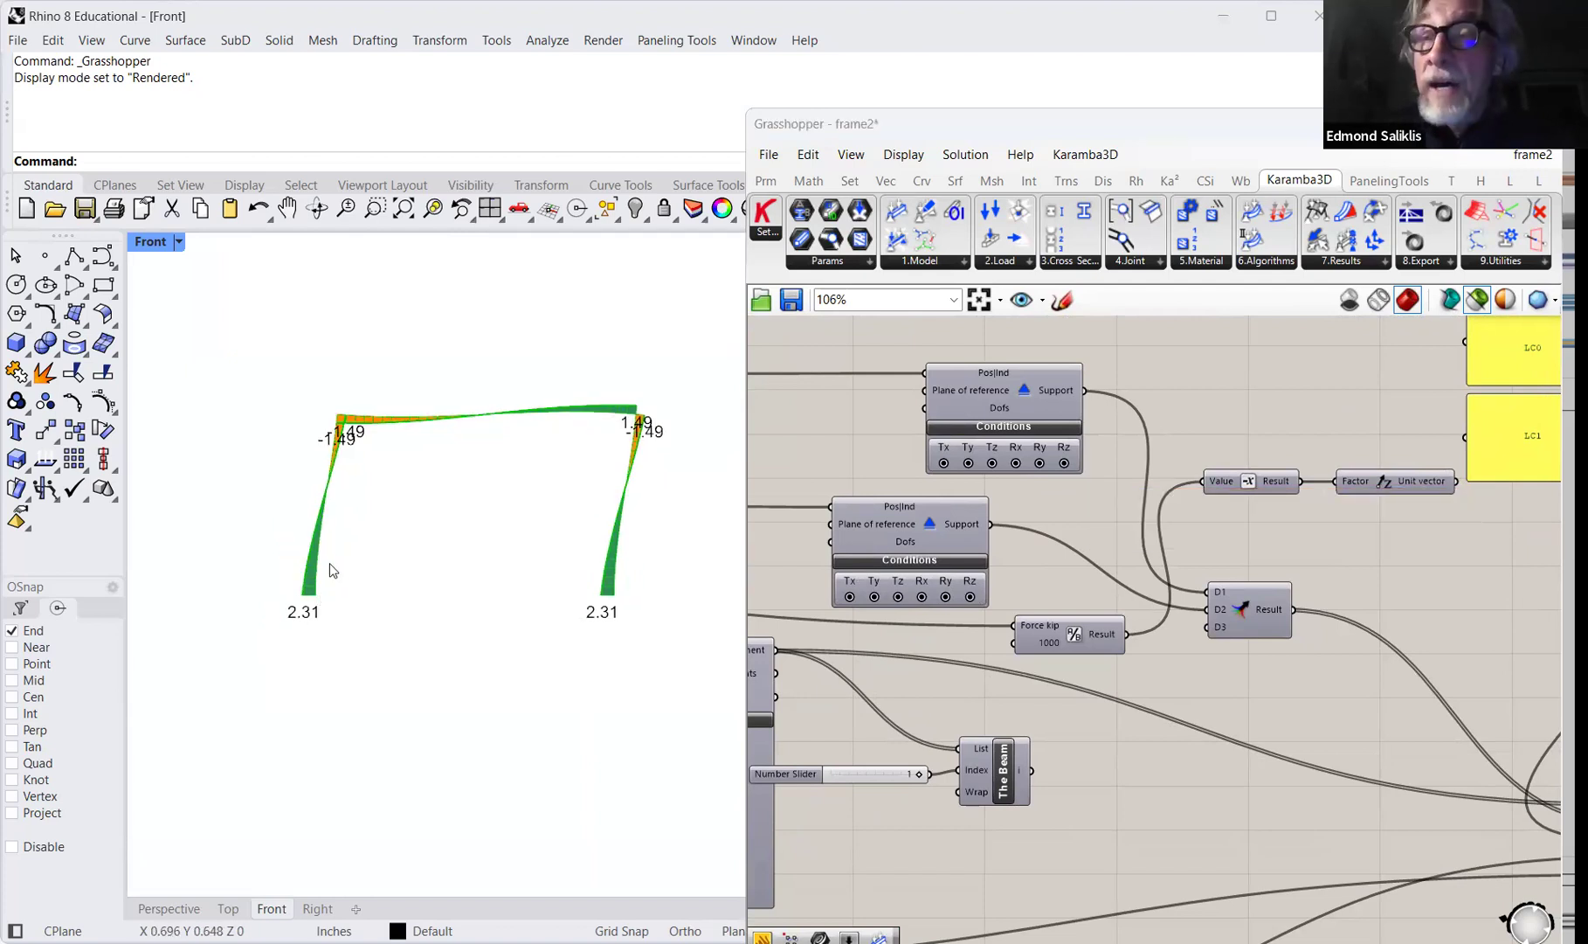
# Release the Ry rotation at both column bases and keep the right base's Rx rotation restrained.
pyautogui.click(1048, 464)
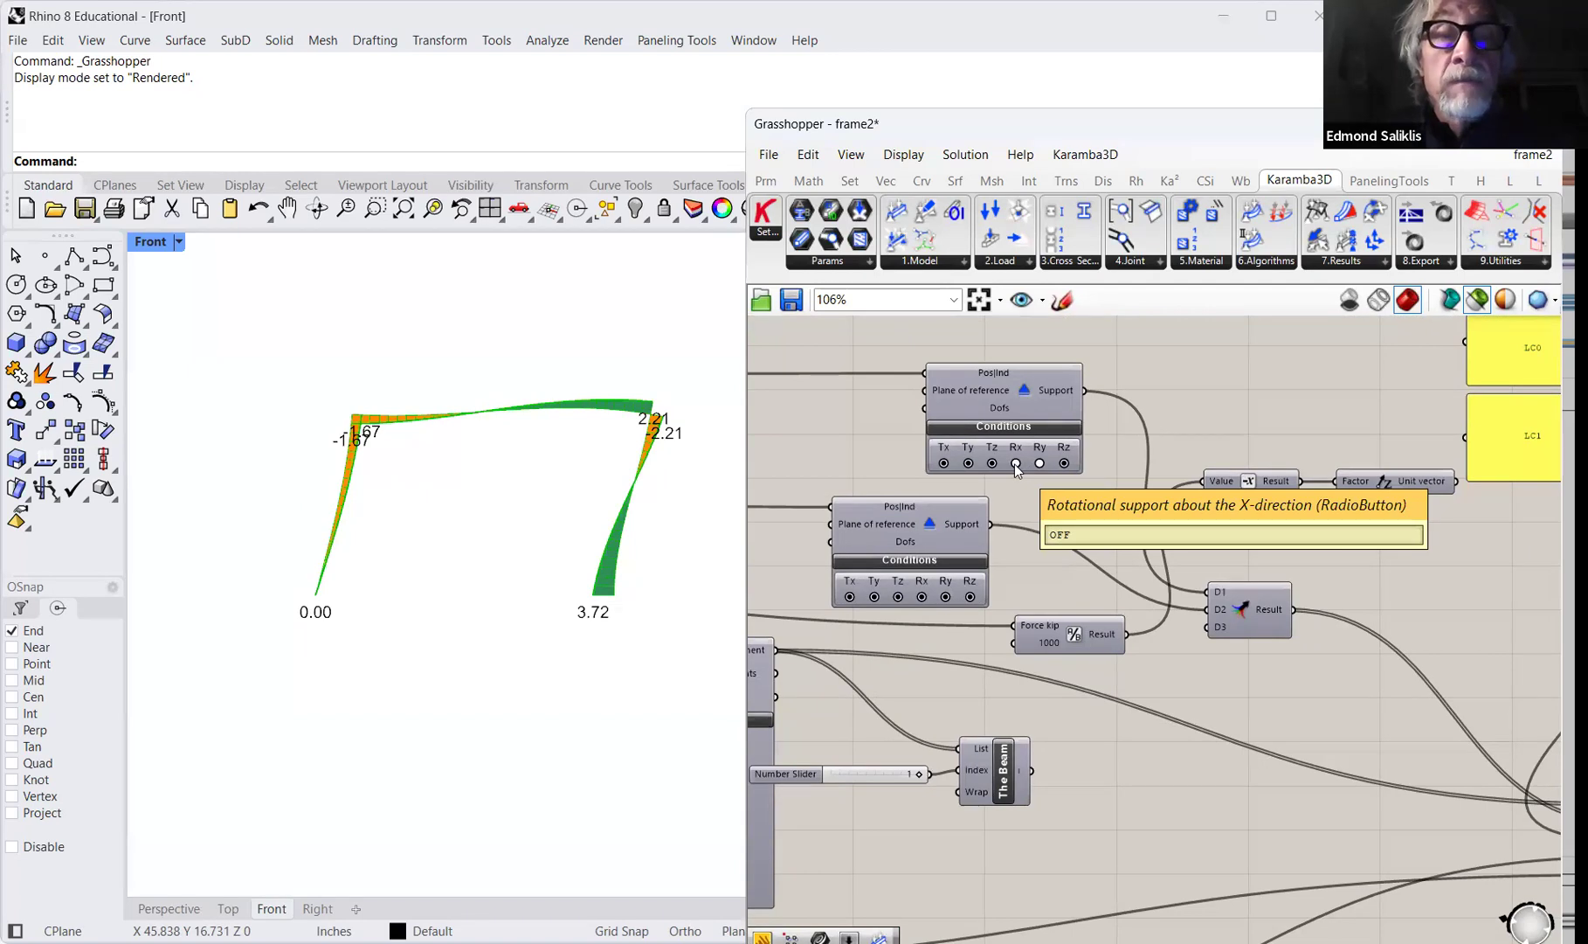
pyautogui.click(946, 597)
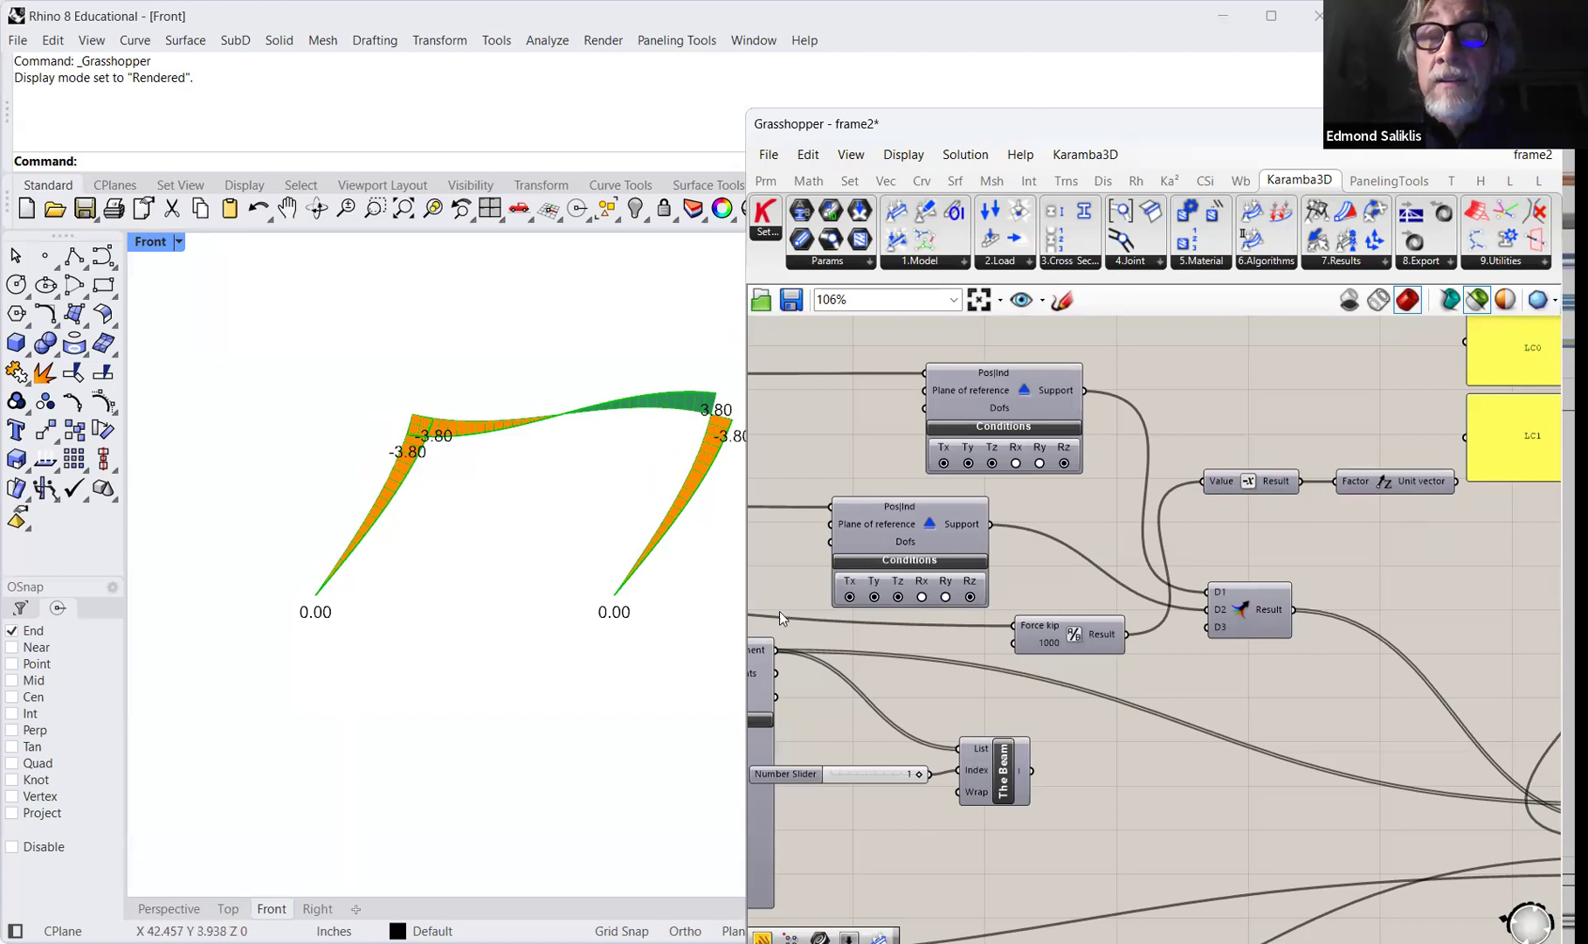
pyautogui.click(921, 597)
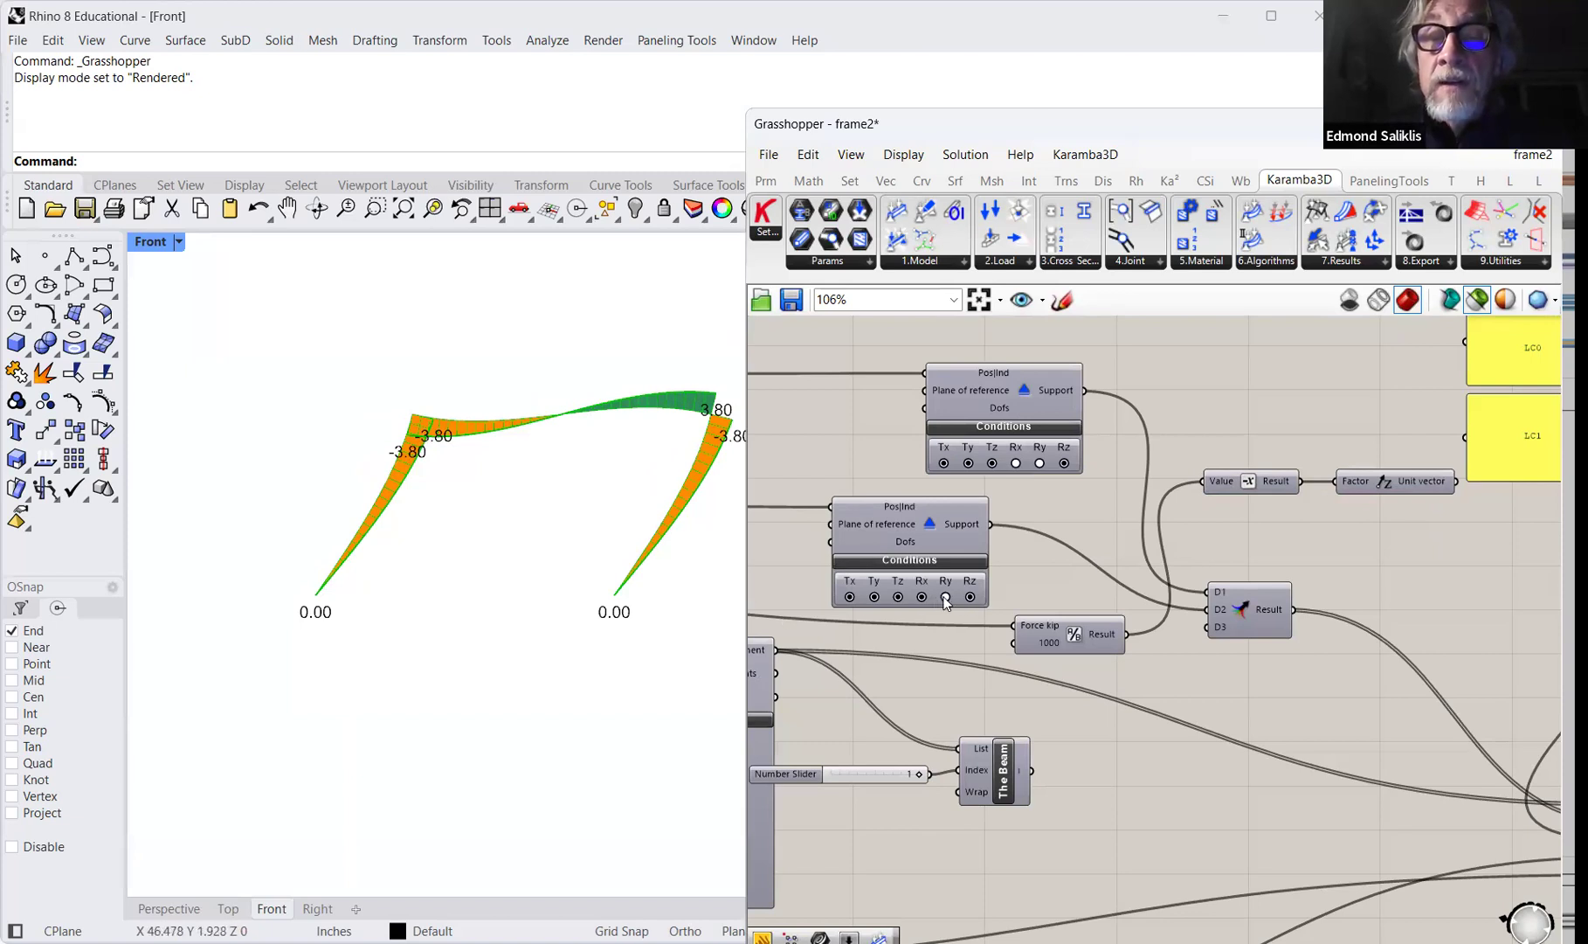
# Restrain the right base's Ry rotation and the left base's Rx and Ry rotations to fix both column bases again.
pyautogui.click(945, 597)
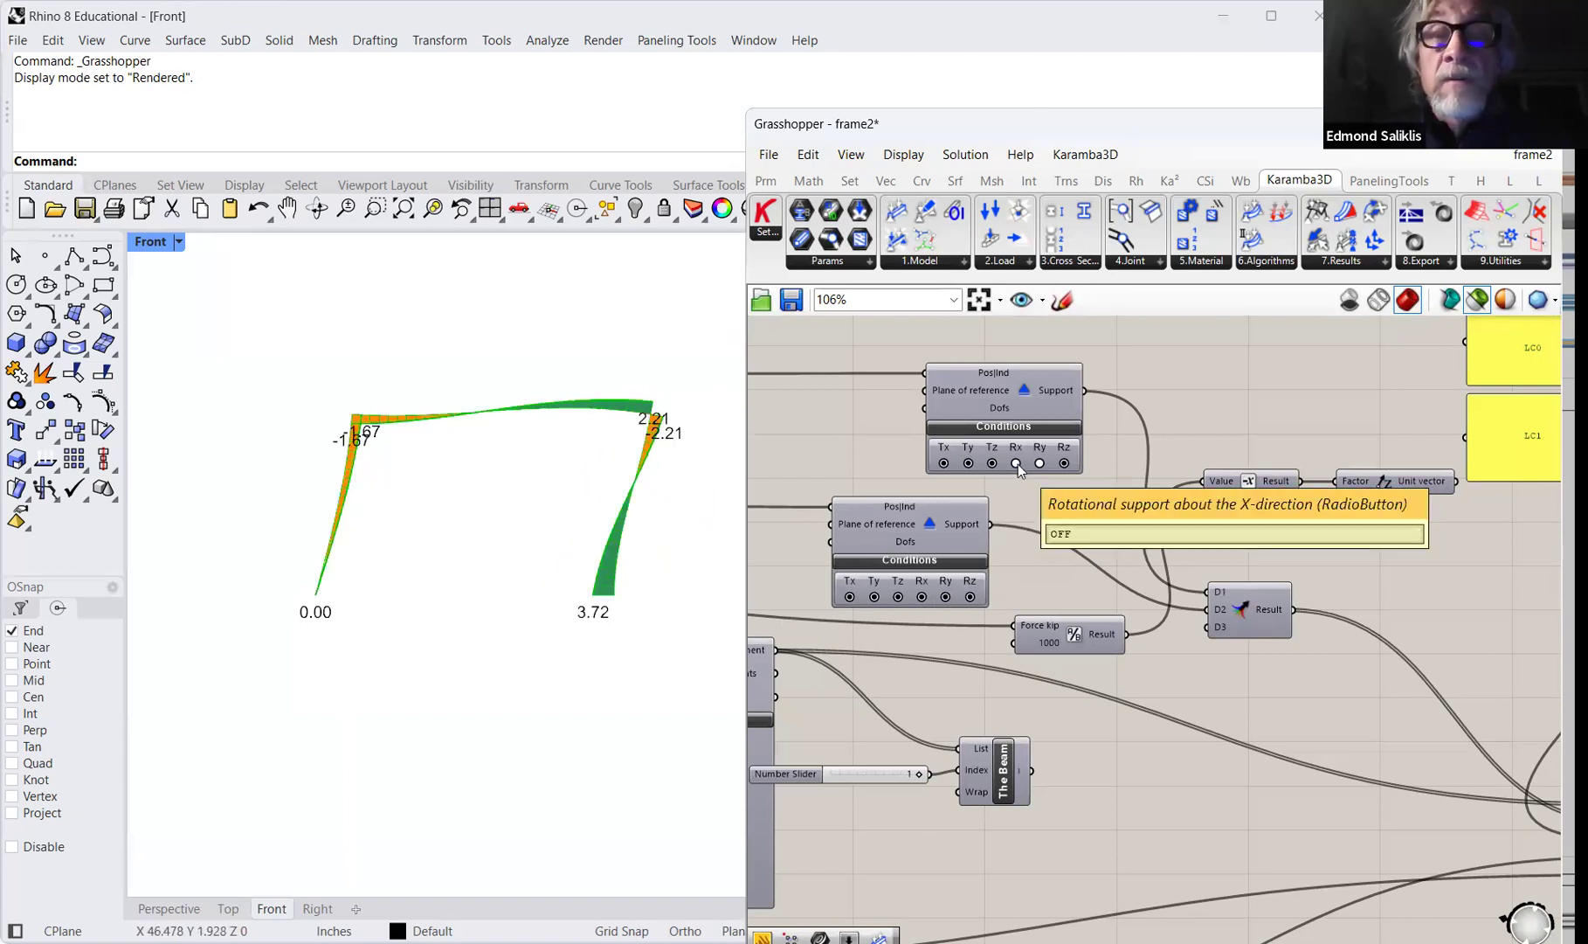
pyautogui.click(1017, 463)
pyautogui.click(1040, 463)
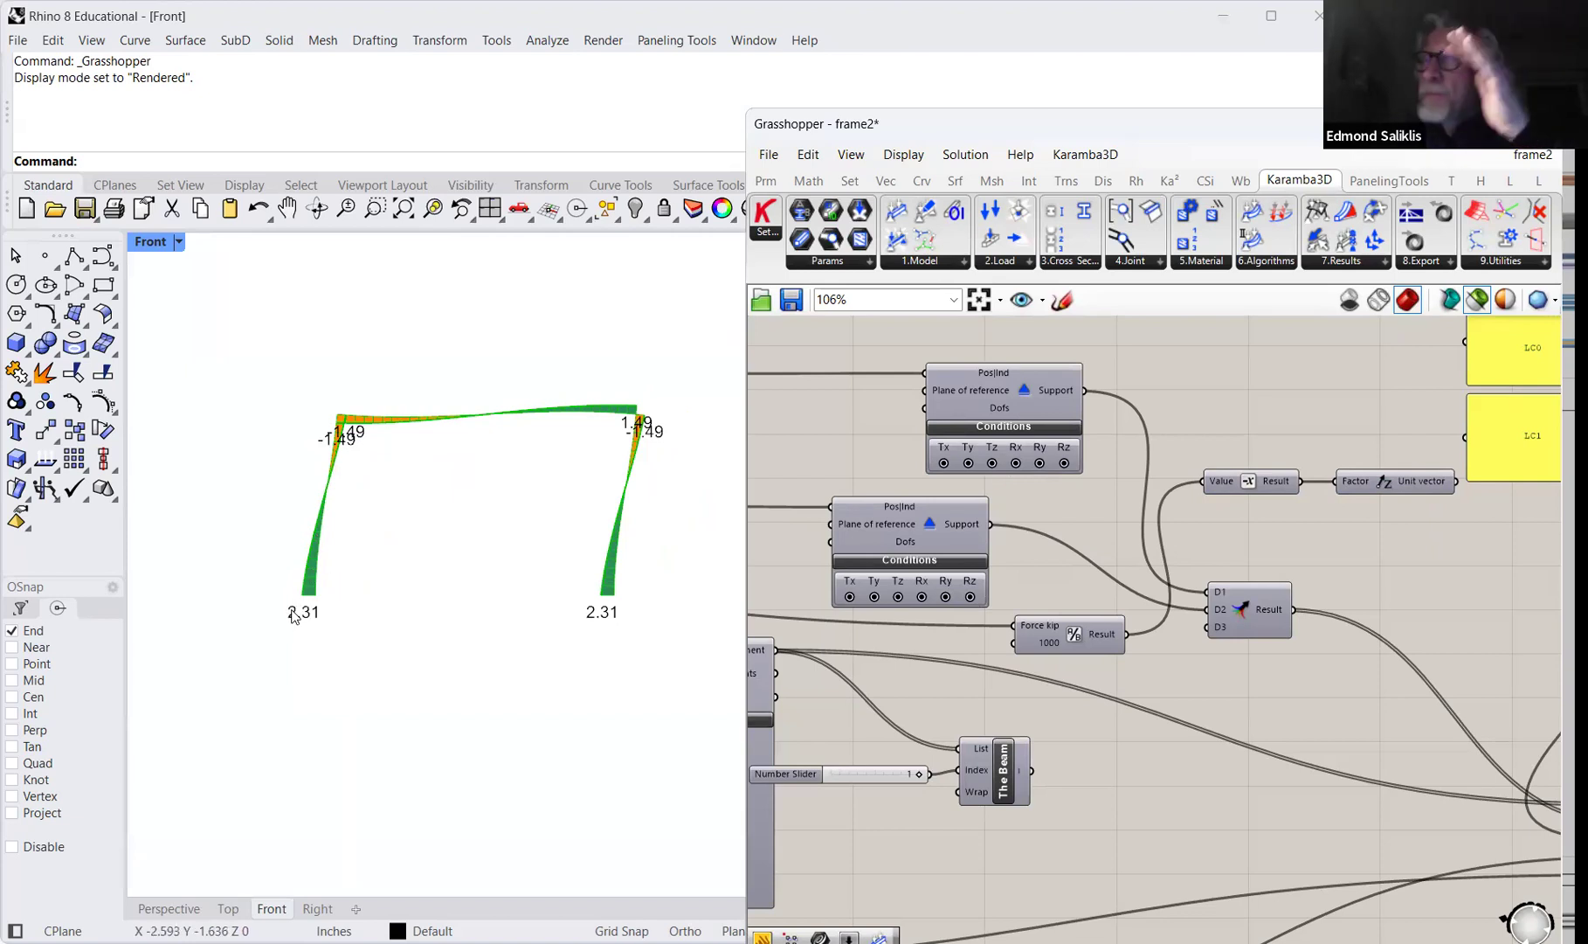
# Return the frame to pinned supports by turning off only the Ry restraint, first at the left base and then the right.
pyautogui.click(1040, 463)
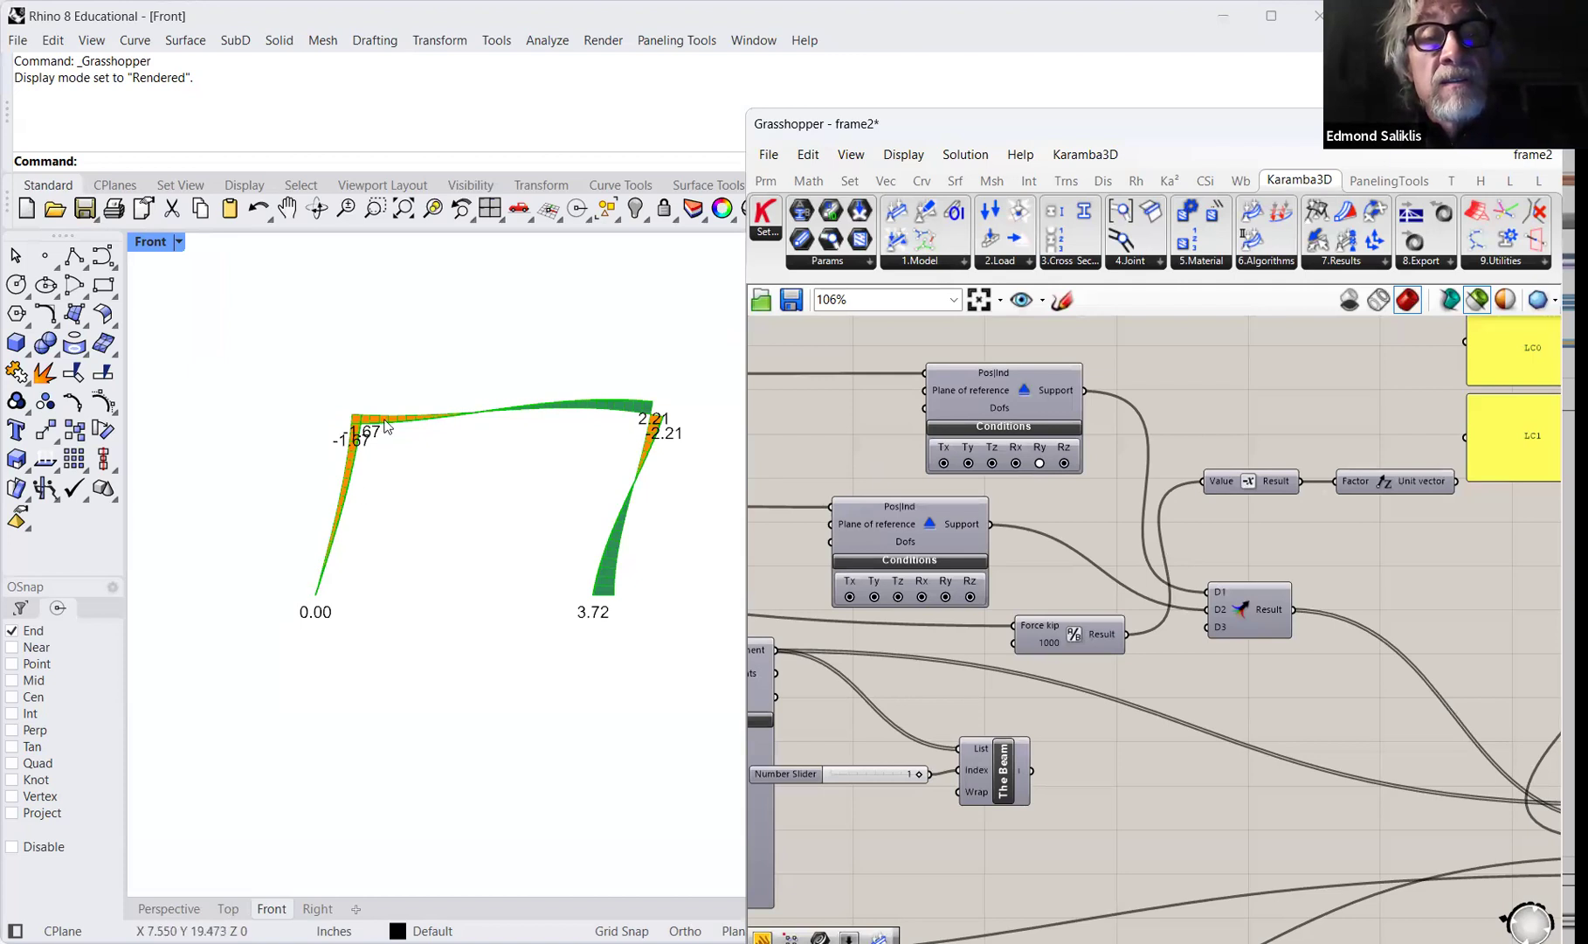
pyautogui.click(946, 598)
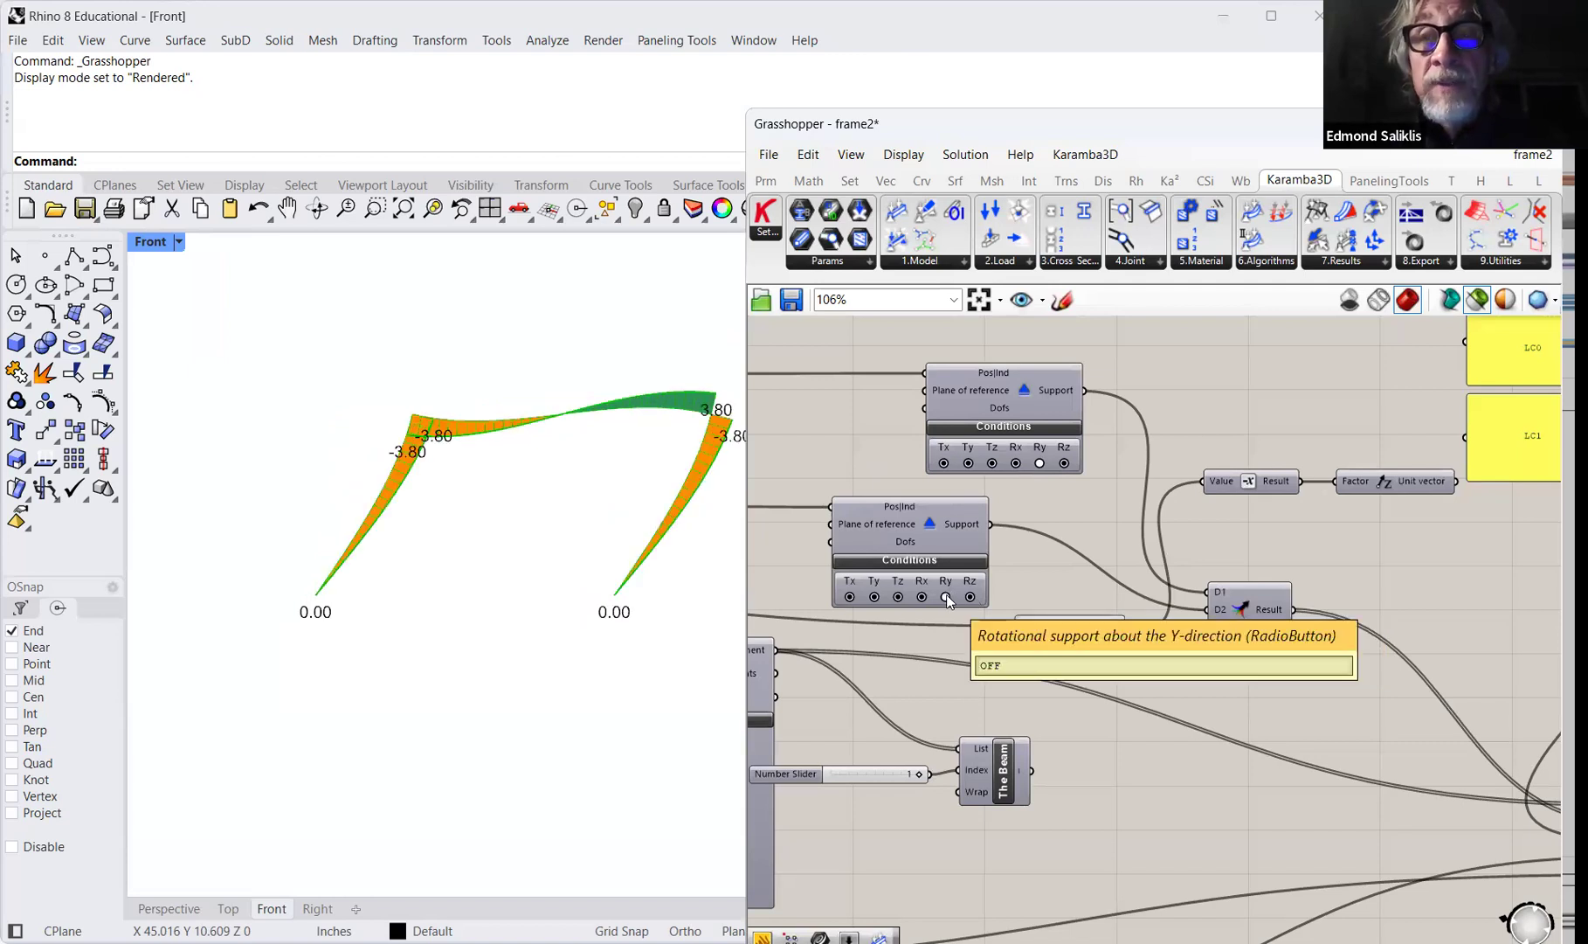